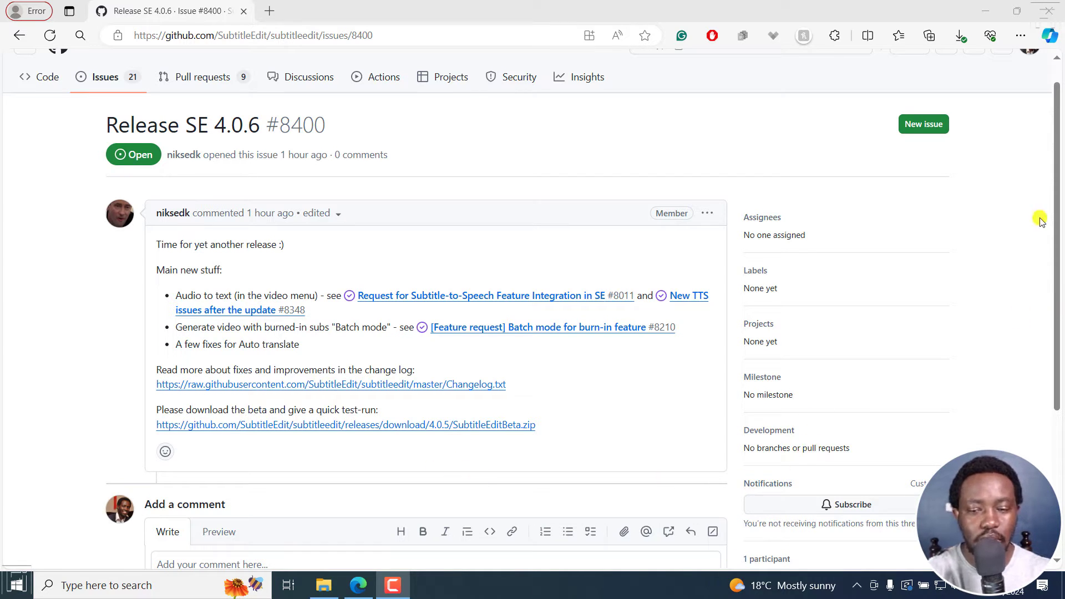
Step: Open the Subtitle Edit Changelog.txt link in a new browser tab and view it
{"action": "left_click_drag", "start_coordinate": [1058, 190], "coordinate": [1061, 222]}
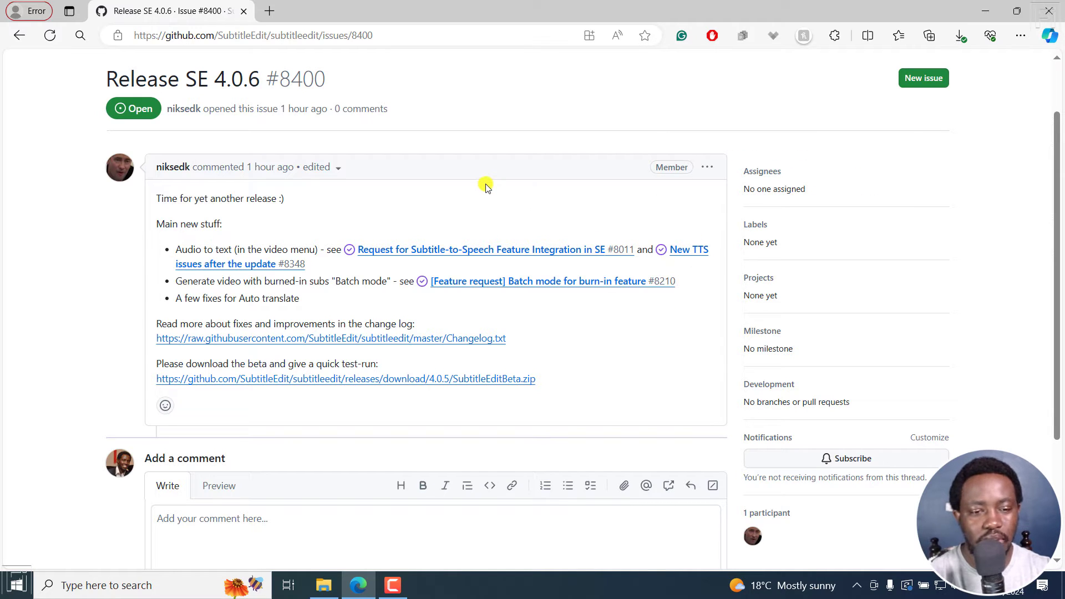
{"action": "mouse_move", "coordinate": [300, 265]}
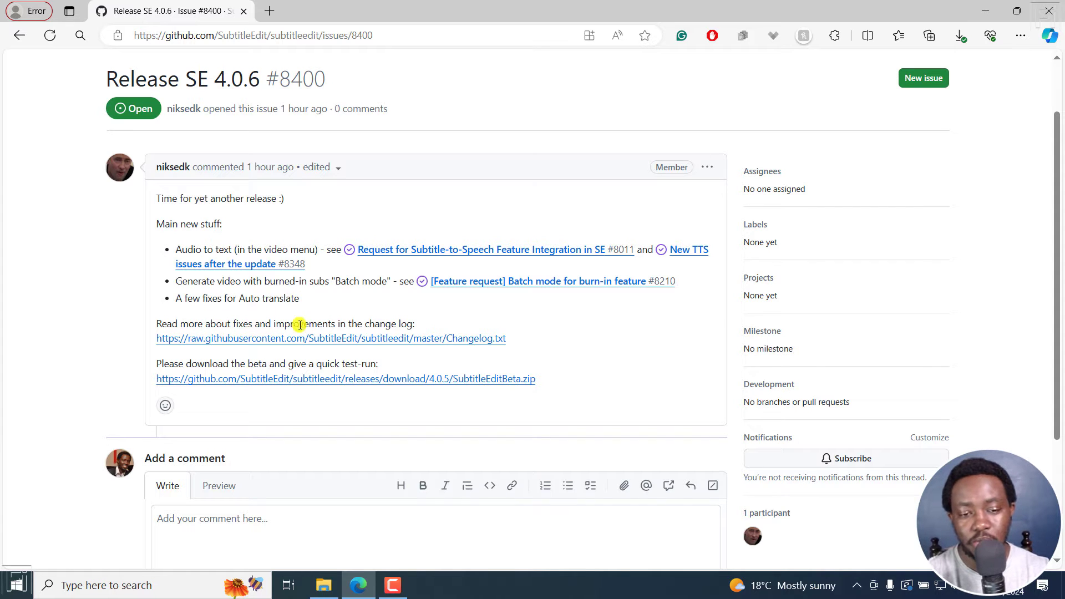
{"action": "right_click", "coordinate": [398, 344]}
{"action": "left_click", "coordinate": [468, 90]}
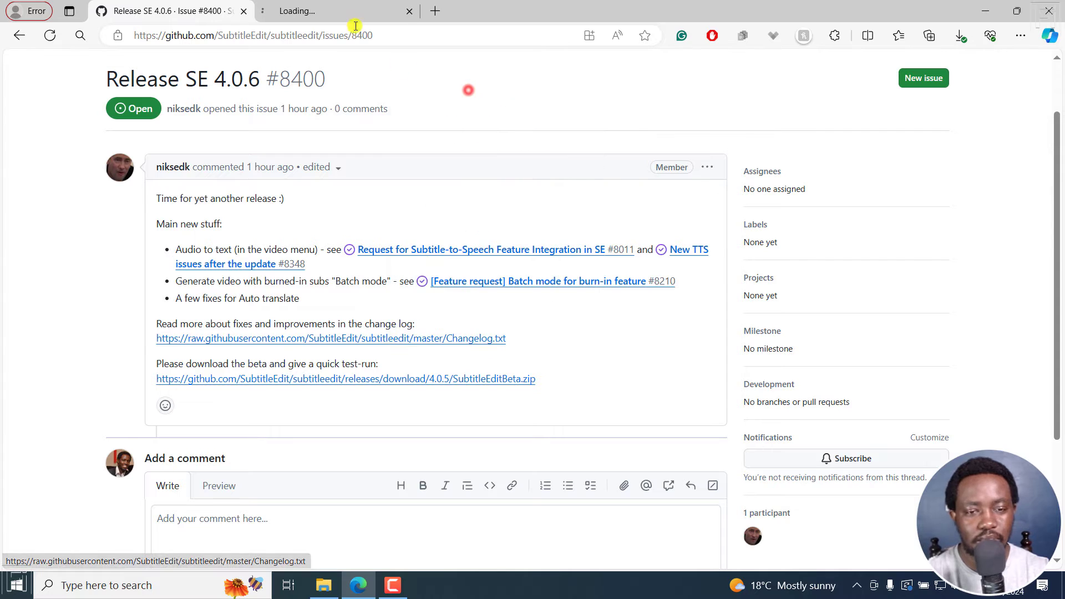
{"action": "left_click", "coordinate": [327, 8]}
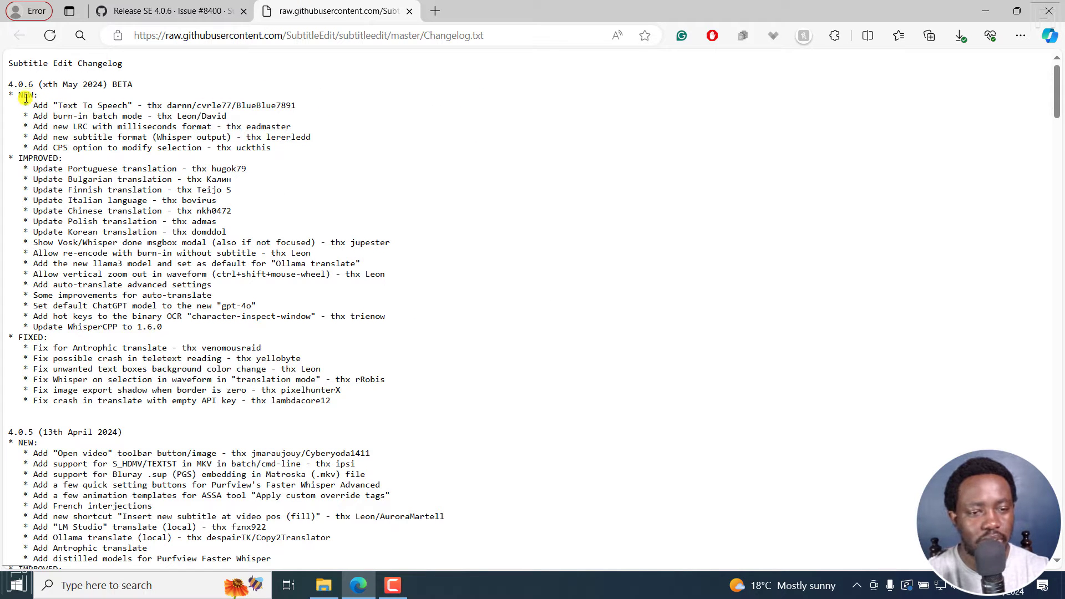
Step: Highlight the 4.0.6 Text To Speech, translation update and Show Vosk/Whisper changelog entries
{"action": "left_click_drag", "start_coordinate": [32, 105], "coordinate": [151, 107]}
{"action": "left_click", "coordinate": [97, 122]}
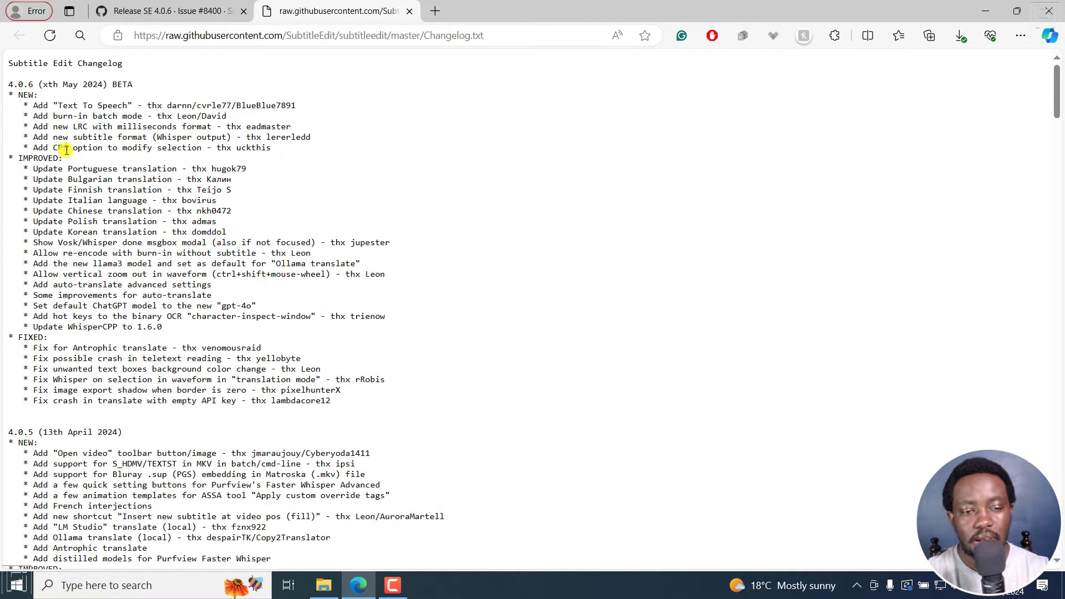
{"action": "left_click", "coordinate": [35, 169]}
{"action": "left_click_drag", "start_coordinate": [40, 172], "coordinate": [216, 222]}
{"action": "left_click", "coordinate": [95, 255]}
{"action": "left_click_drag", "start_coordinate": [34, 243], "coordinate": [261, 243]}
{"action": "left_click", "coordinate": [75, 245]}
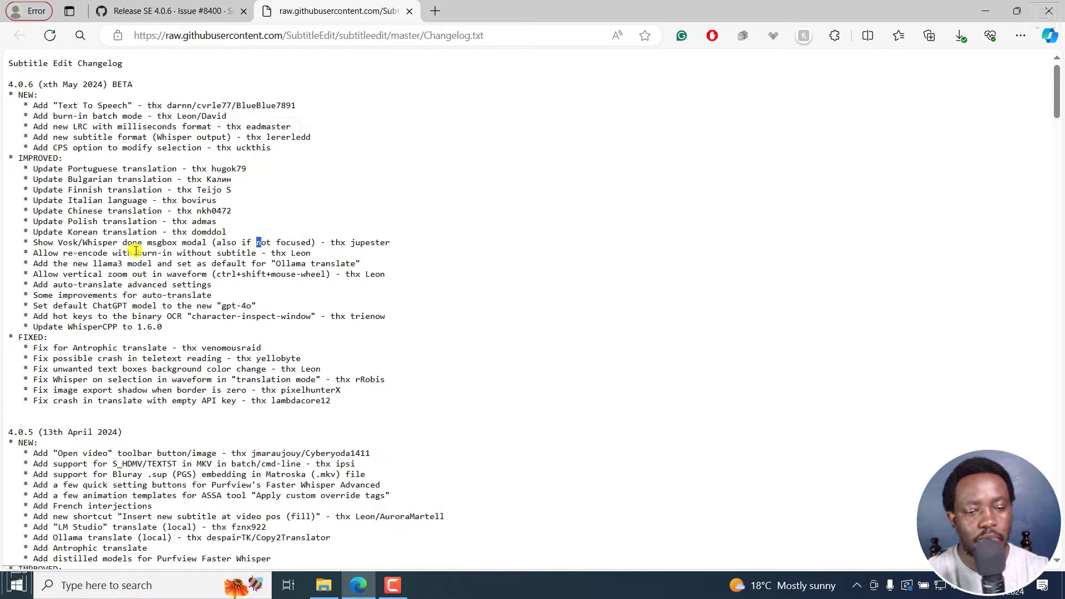
Step: Highlight the burn-in, llama3, default ChatGPT and WhisperCPP 1.6.0 entries, then return to the issue
{"action": "mouse_move", "coordinate": [138, 252]}
{"action": "left_mouse_down"}
{"action": "mouse_move", "coordinate": [167, 265]}
{"action": "mouse_move", "coordinate": [265, 252]}
{"action": "left_mouse_up"}
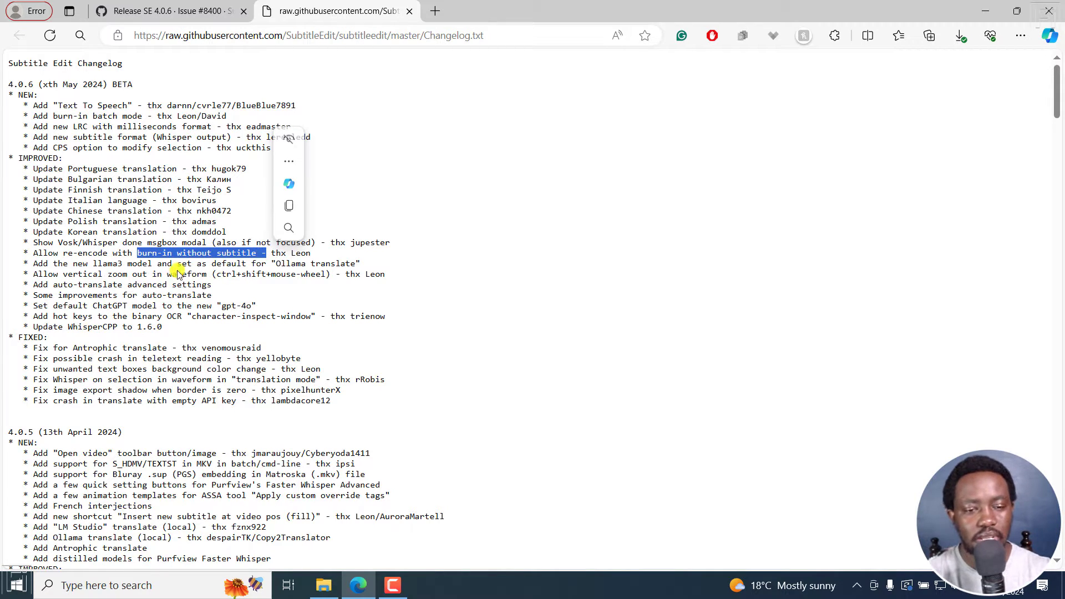
{"action": "left_click", "coordinate": [106, 270]}
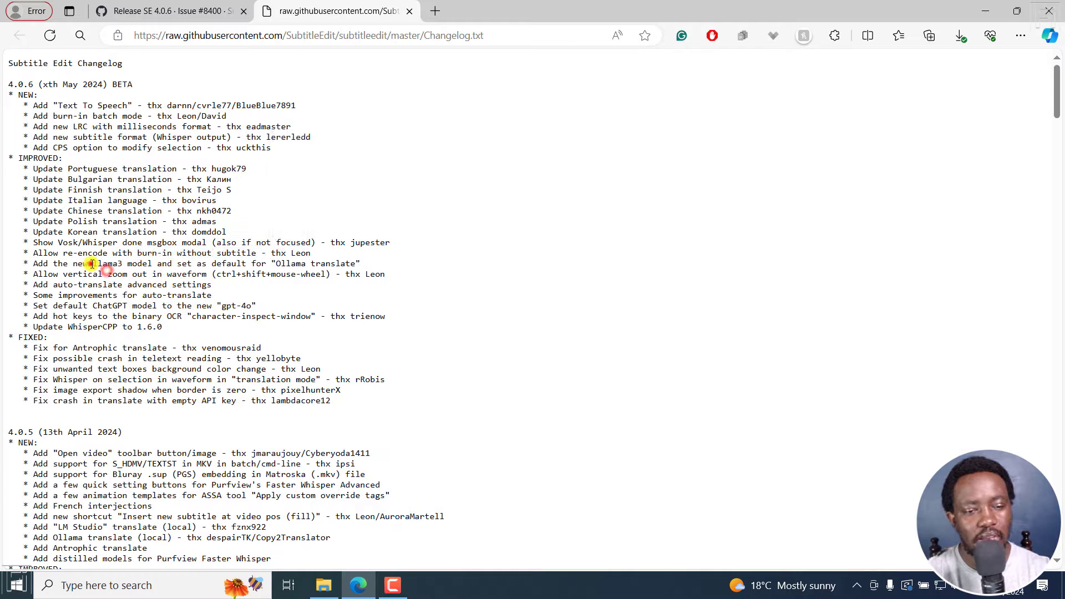
{"action": "left_click_drag", "start_coordinate": [92, 264], "coordinate": [162, 264]}
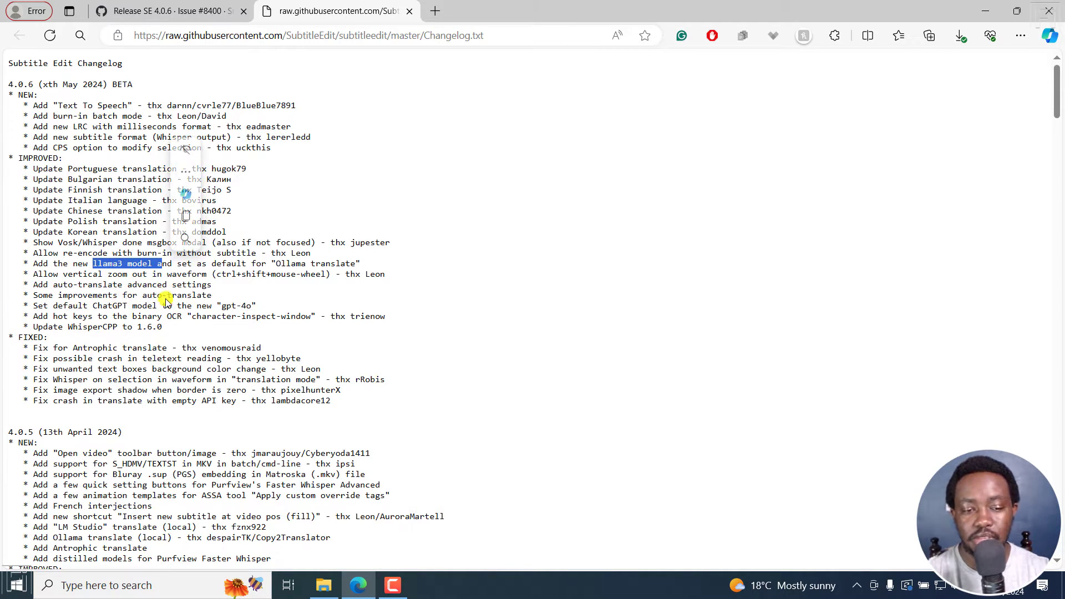
{"action": "left_click_drag", "start_coordinate": [53, 306], "coordinate": [231, 303]}
{"action": "left_click", "coordinate": [147, 317]}
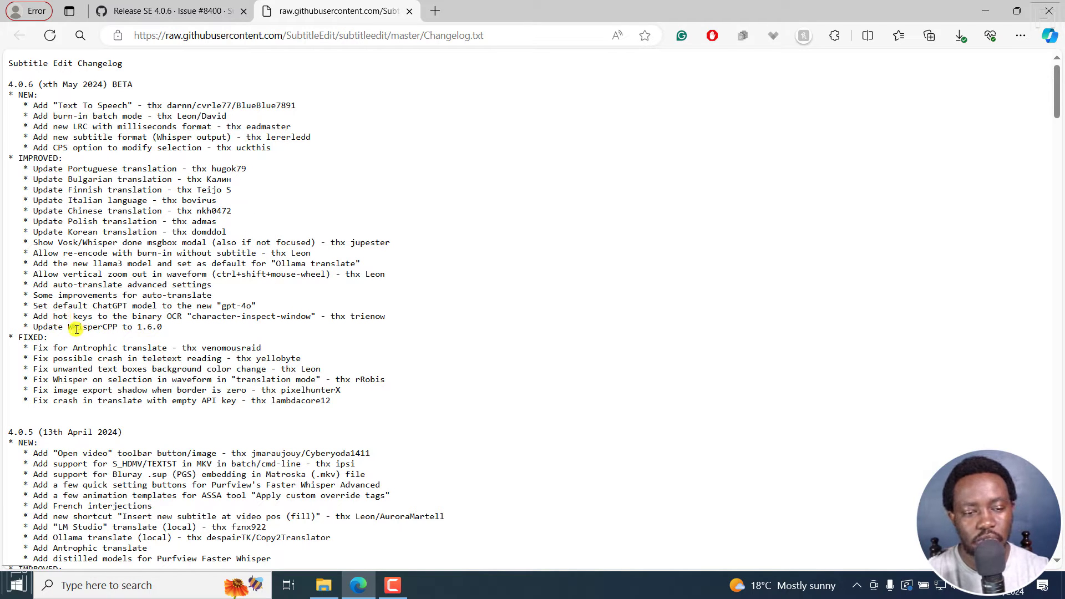
{"action": "left_click_drag", "start_coordinate": [68, 328], "coordinate": [210, 328]}
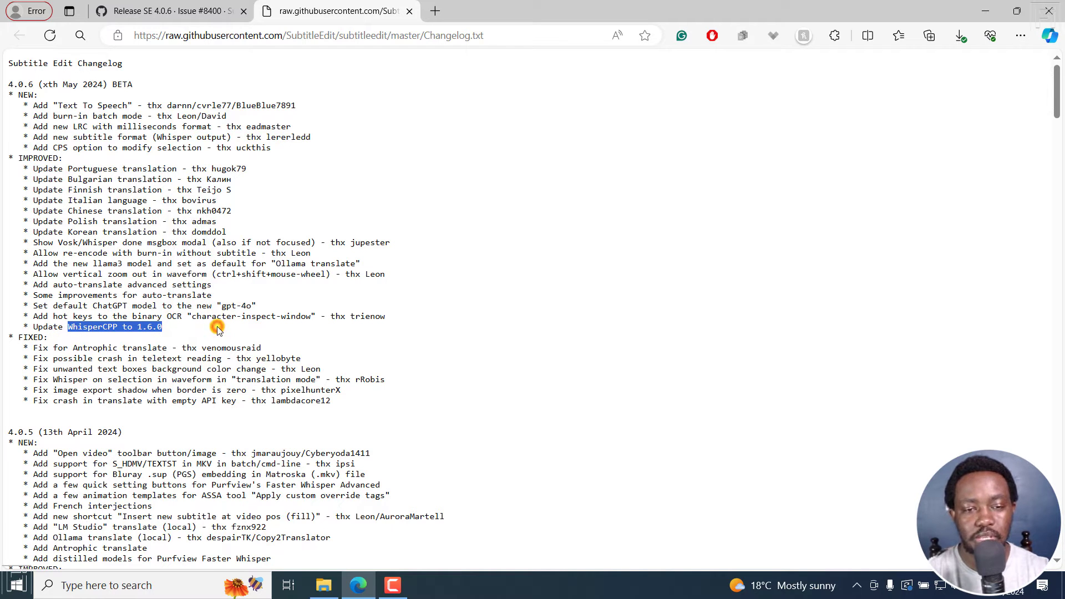
{"action": "left_click", "coordinate": [171, 11]}
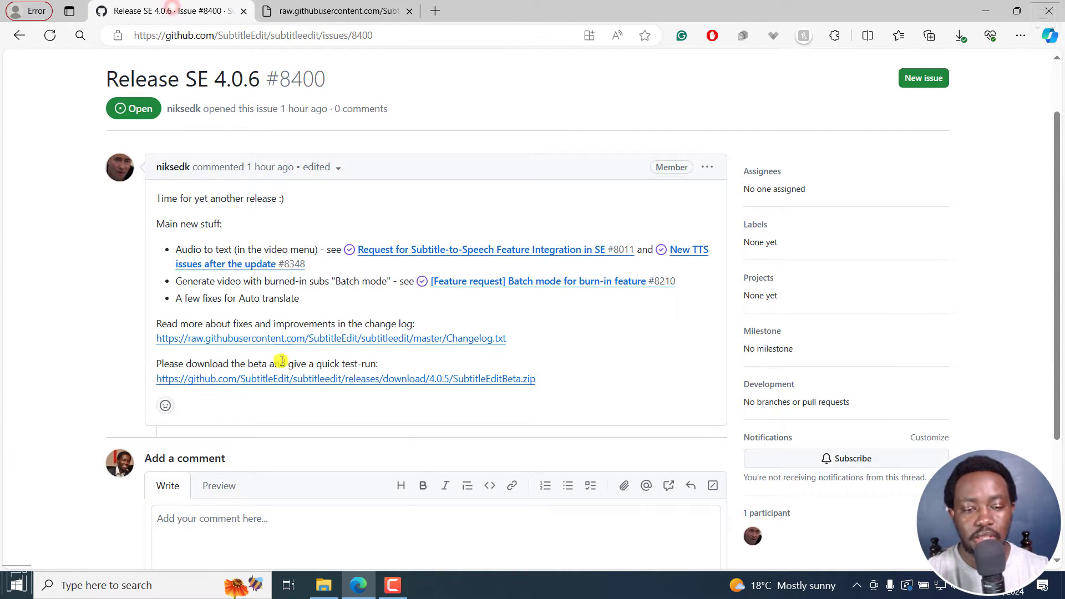
Step: Create New folder (6) in Downloads, move the SubtitleEditBeta zip into it, and open it
{"action": "left_click", "coordinate": [323, 582]}
{"action": "left_click", "coordinate": [145, 195]}
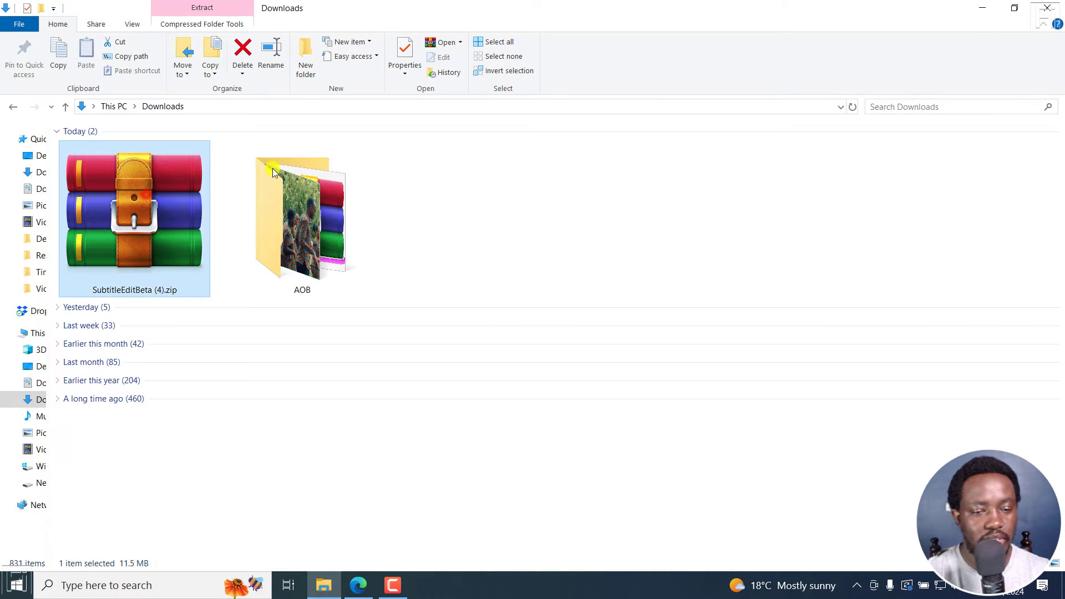
{"action": "left_click", "coordinate": [483, 197]}
{"action": "left_click", "coordinate": [305, 55]}
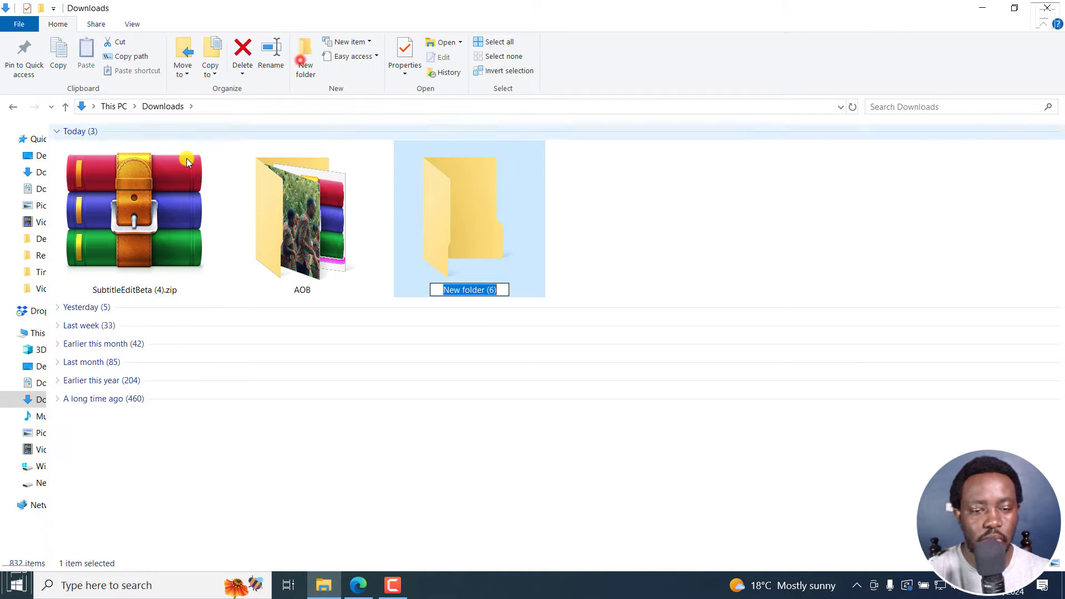
{"action": "left_click_drag", "start_coordinate": [160, 179], "coordinate": [437, 195]}
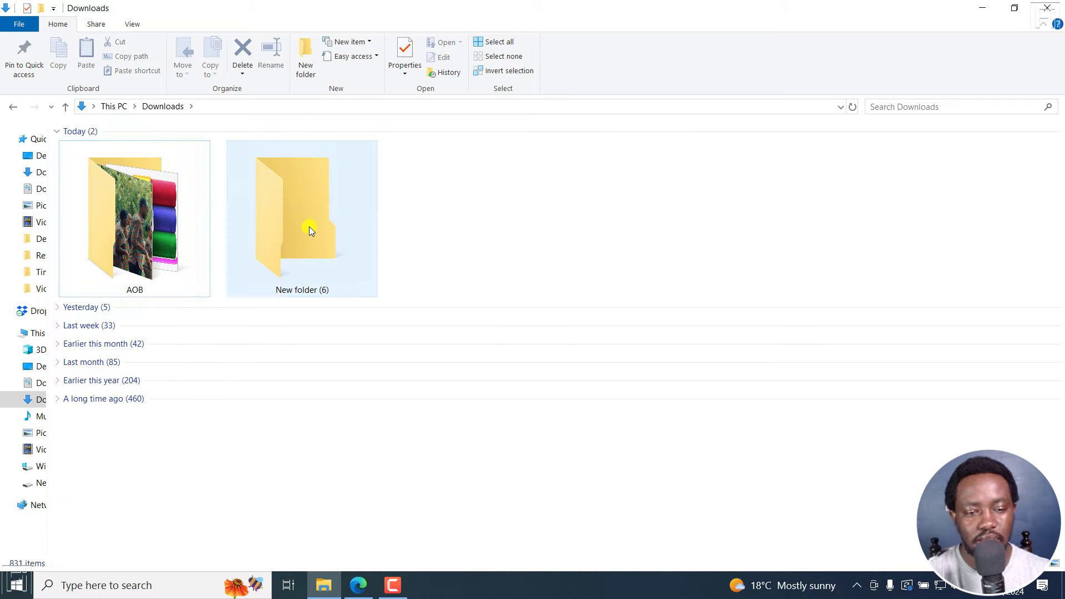
{"action": "double_click", "coordinate": [310, 229]}
Step: Extract the zip there, permanently delete the zip, and launch SubtitleEdit.exe
{"action": "right_click", "coordinate": [103, 149]}
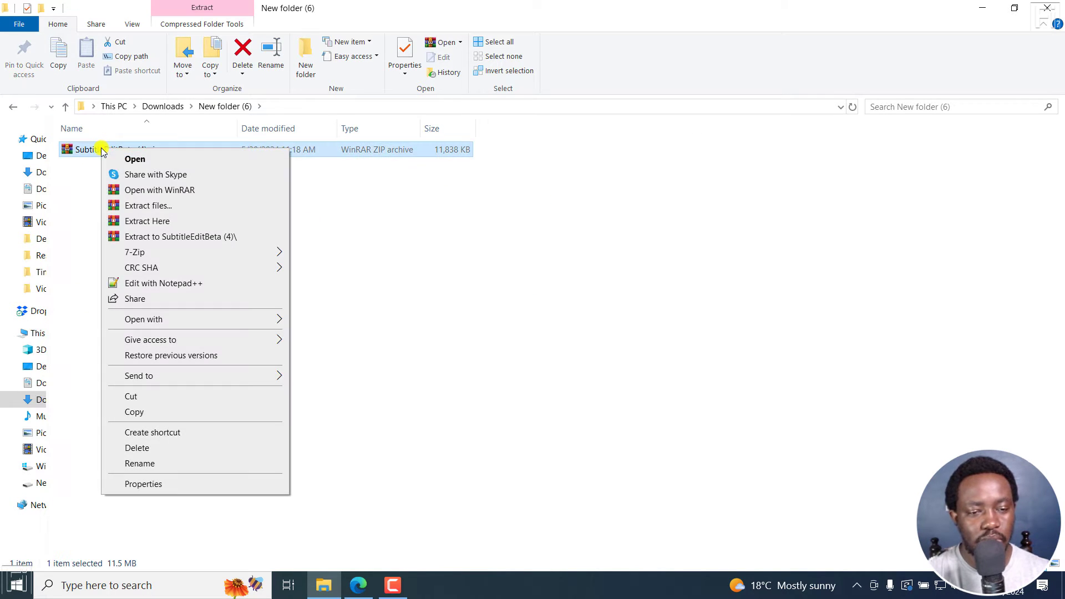
{"action": "left_click", "coordinate": [147, 221]}
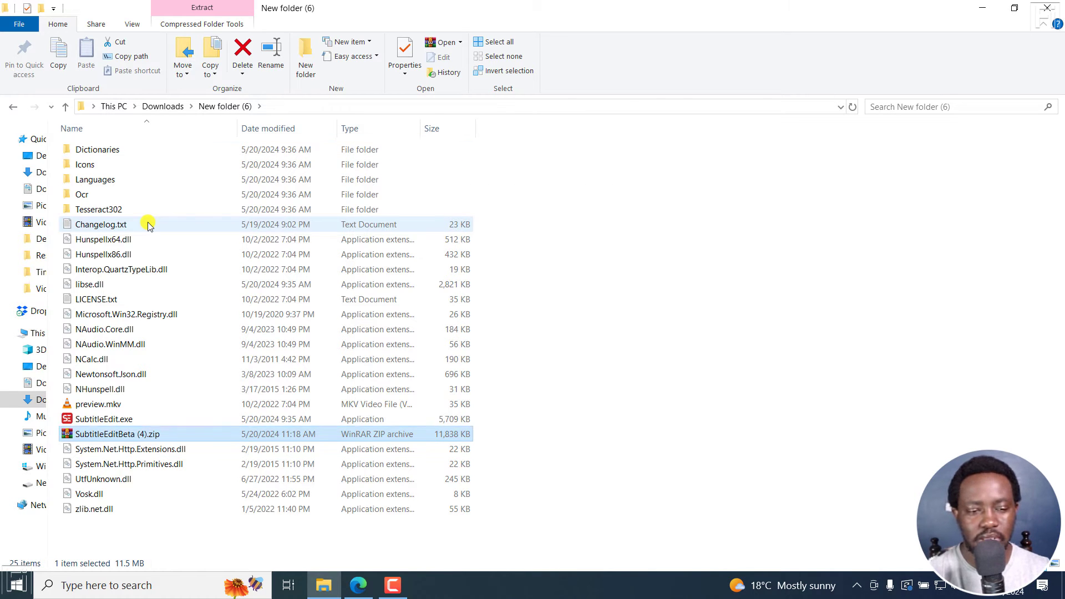
{"action": "left_click", "coordinate": [618, 390]}
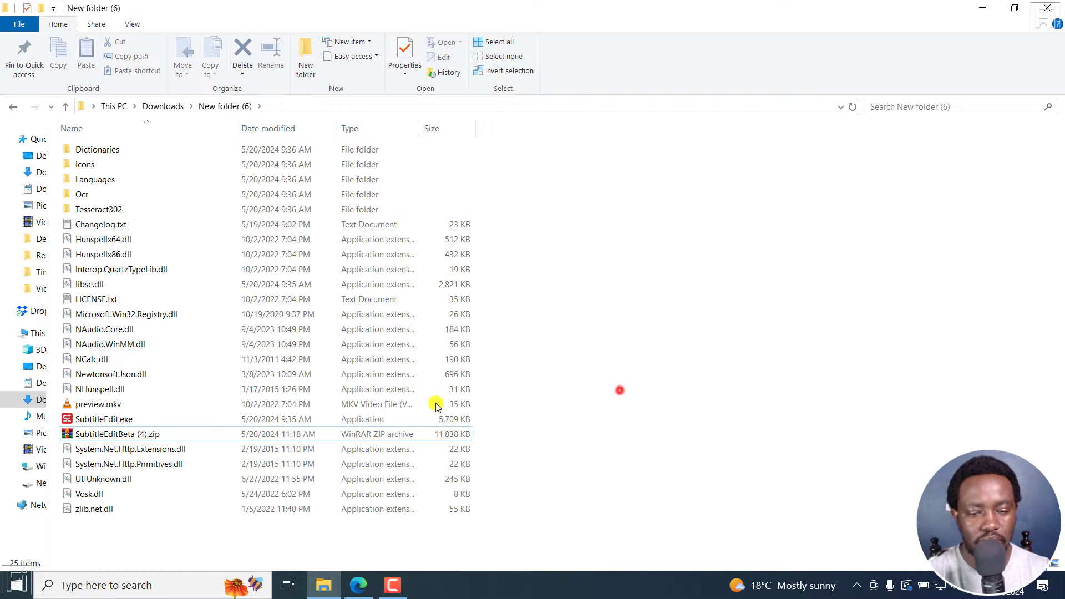
{"action": "left_click", "coordinate": [167, 434]}
{"action": "key", "text": "shift+Delete"}
{"action": "key", "text": "Return"}
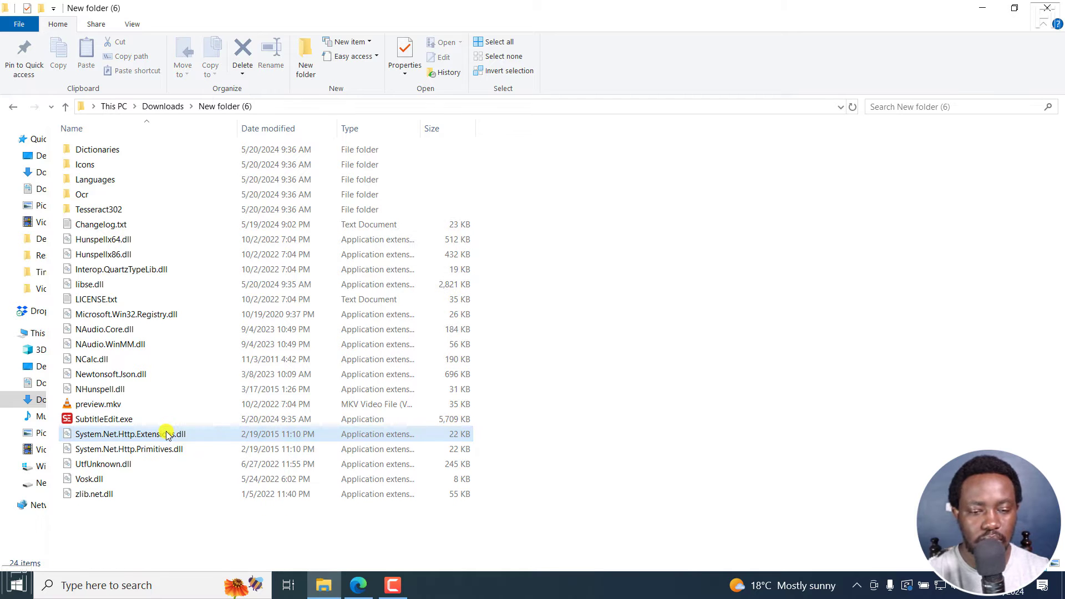
{"action": "left_click", "coordinate": [107, 422]}
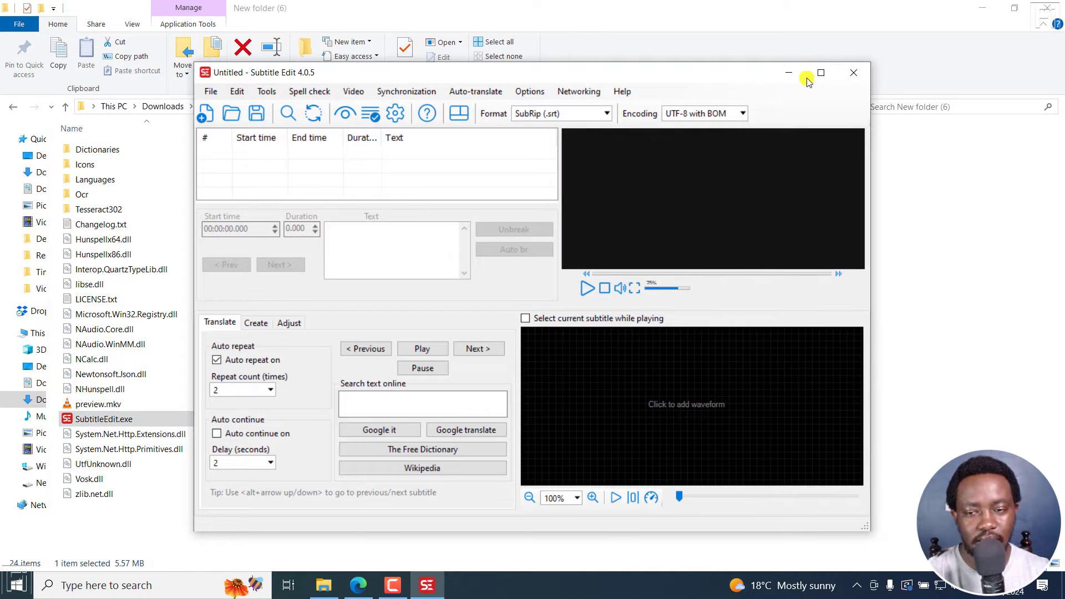
Step: Maximize Subtitle Edit and check Help > About, which reports build 4.0.5 NEXT beta 295
{"action": "left_click", "coordinate": [820, 75]}
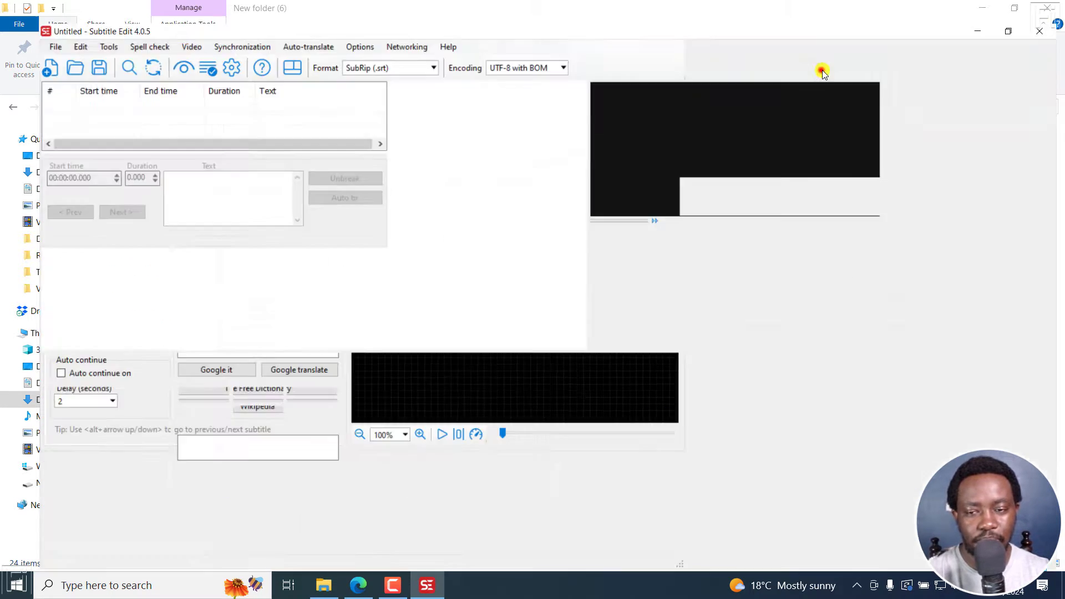
{"action": "left_click", "coordinate": [428, 25]}
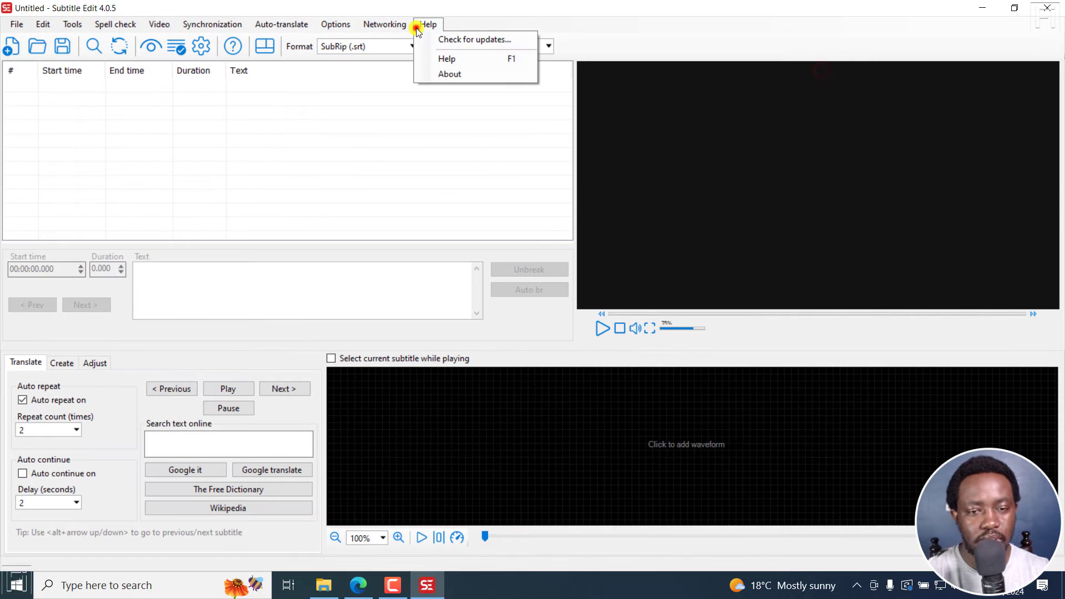
{"action": "left_click", "coordinate": [462, 72]}
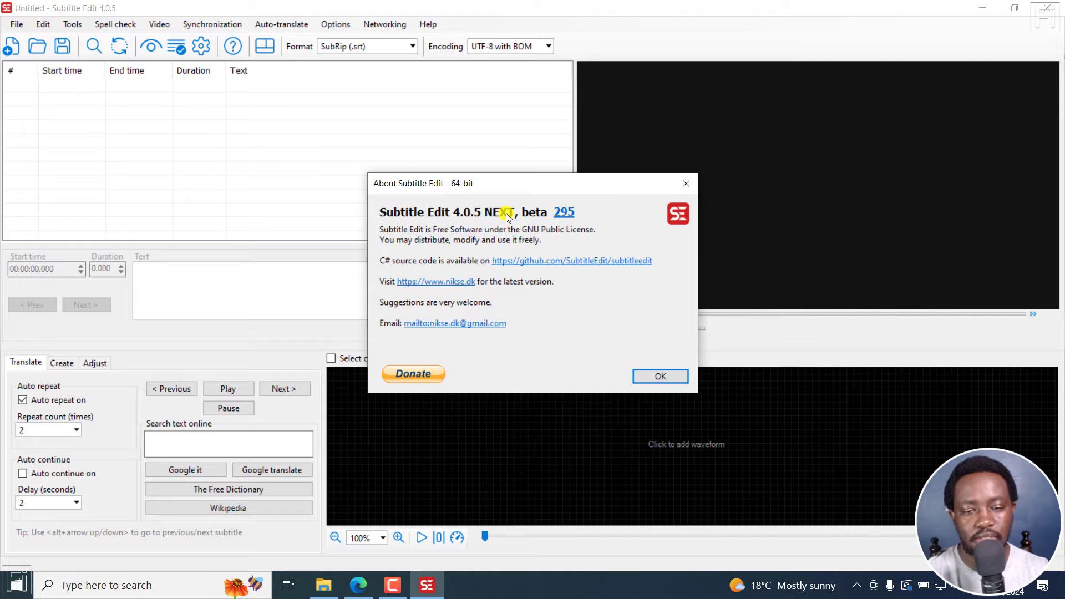
{"action": "left_click", "coordinate": [683, 182]}
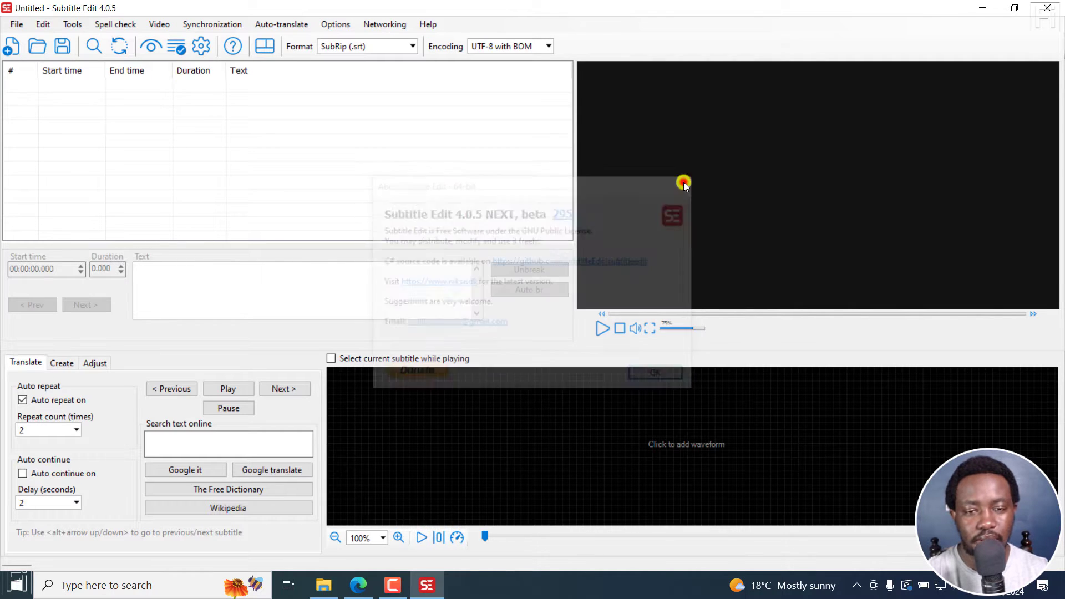
Step: In Settings, go to the Video player page and start the mpv lib download
{"action": "left_click", "coordinate": [201, 45]}
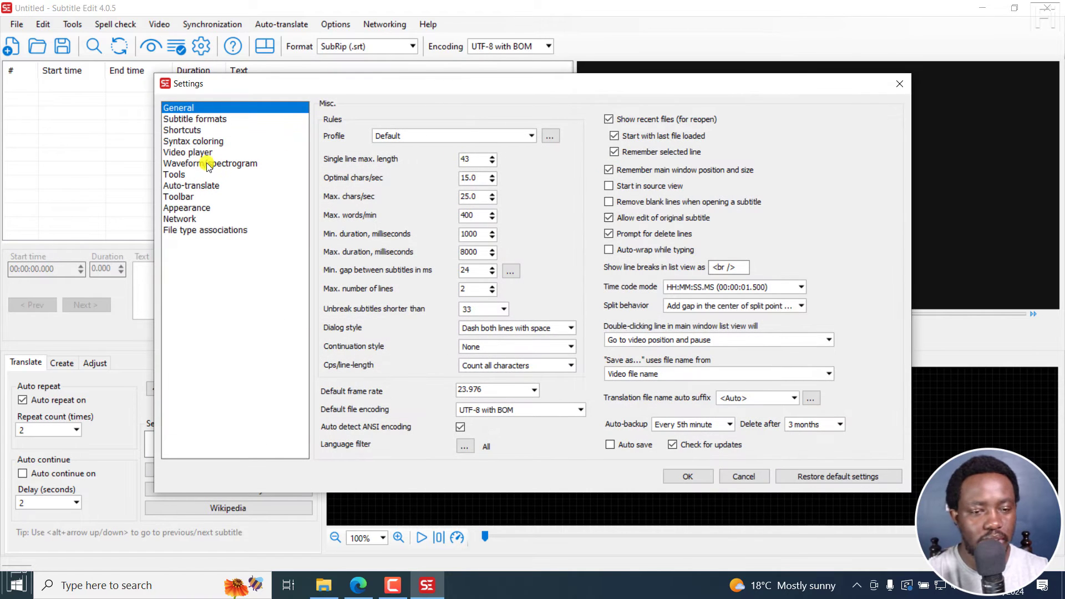
{"action": "left_click", "coordinate": [192, 154]}
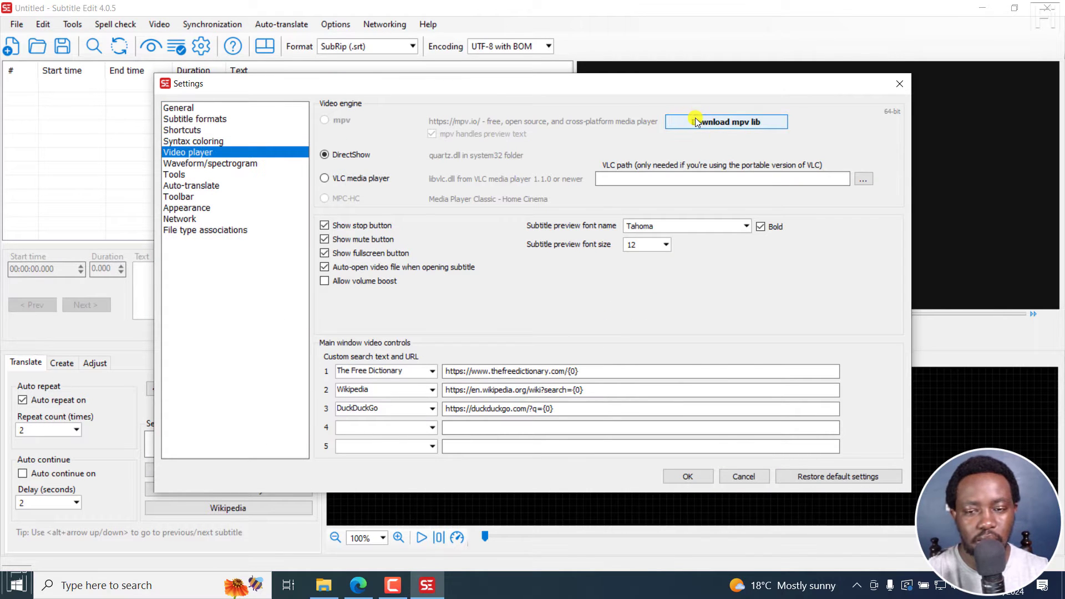
{"action": "left_click", "coordinate": [697, 122]}
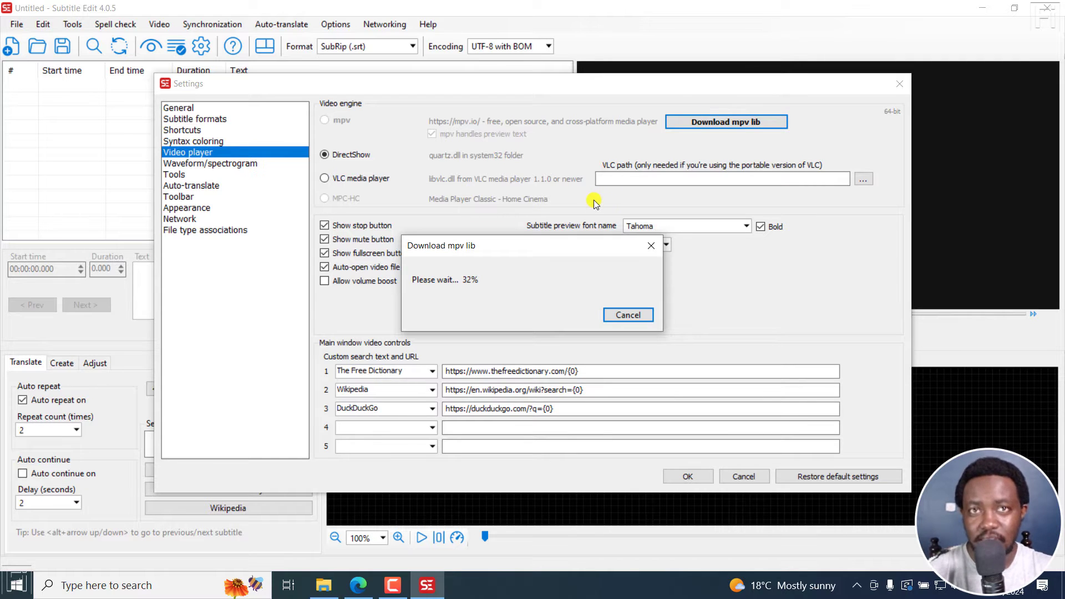
Step: Move the mpv download progress box aside and wait until the lib is ready
{"action": "left_click_drag", "start_coordinate": [556, 245], "coordinate": [383, 201]}
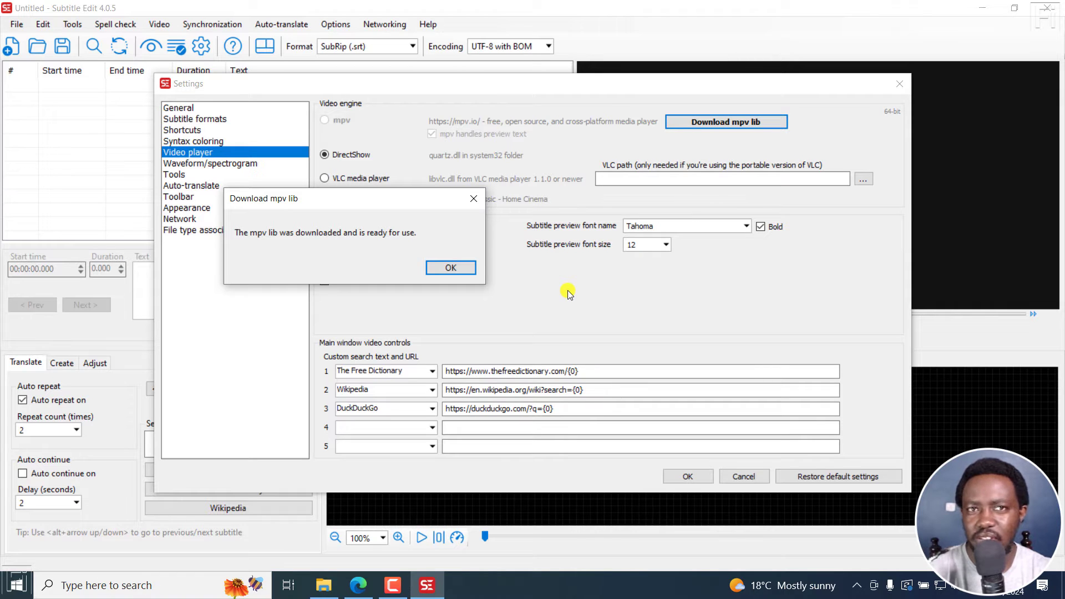
Step: Save Settings with mpv as the video engine, then launch Video > Audio to text (Whisper)
{"action": "left_click", "coordinate": [463, 269]}
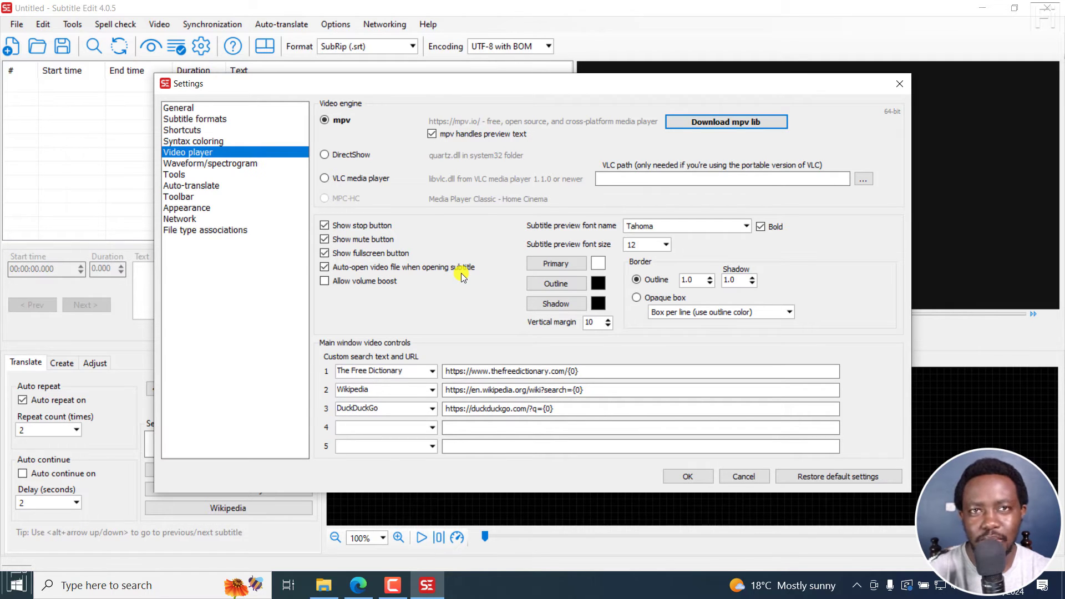
{"action": "left_click", "coordinate": [690, 477]}
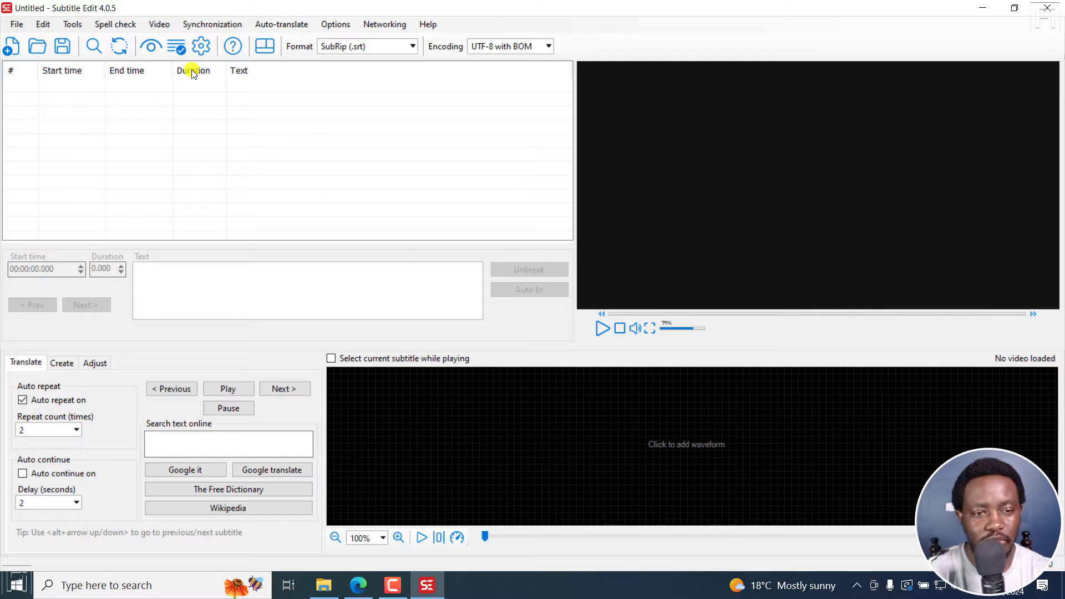
{"action": "left_click", "coordinate": [177, 47]}
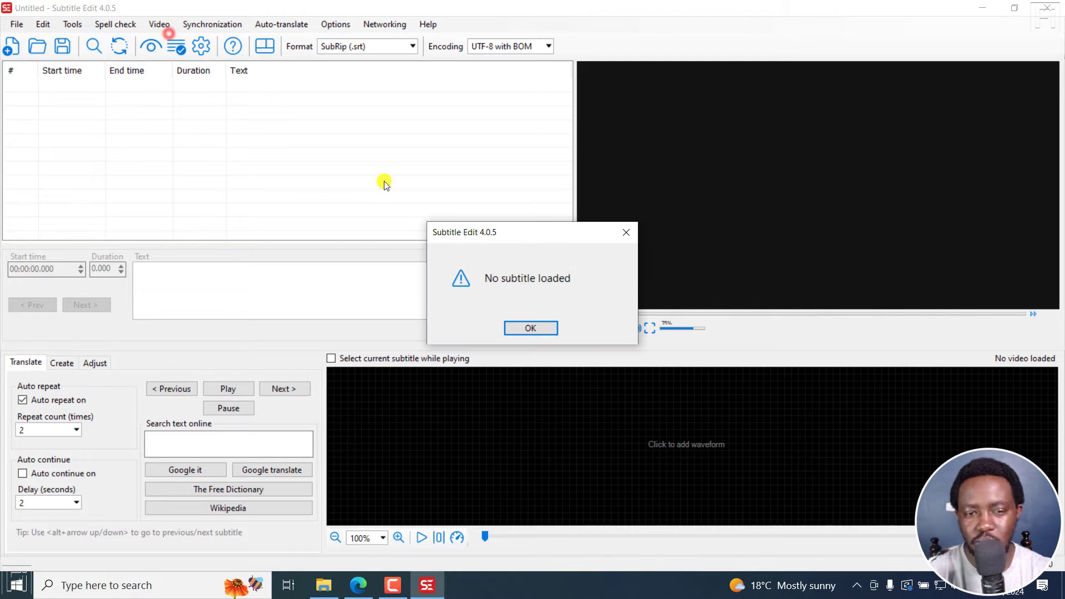
{"action": "left_click", "coordinate": [516, 329]}
{"action": "left_click", "coordinate": [159, 24]}
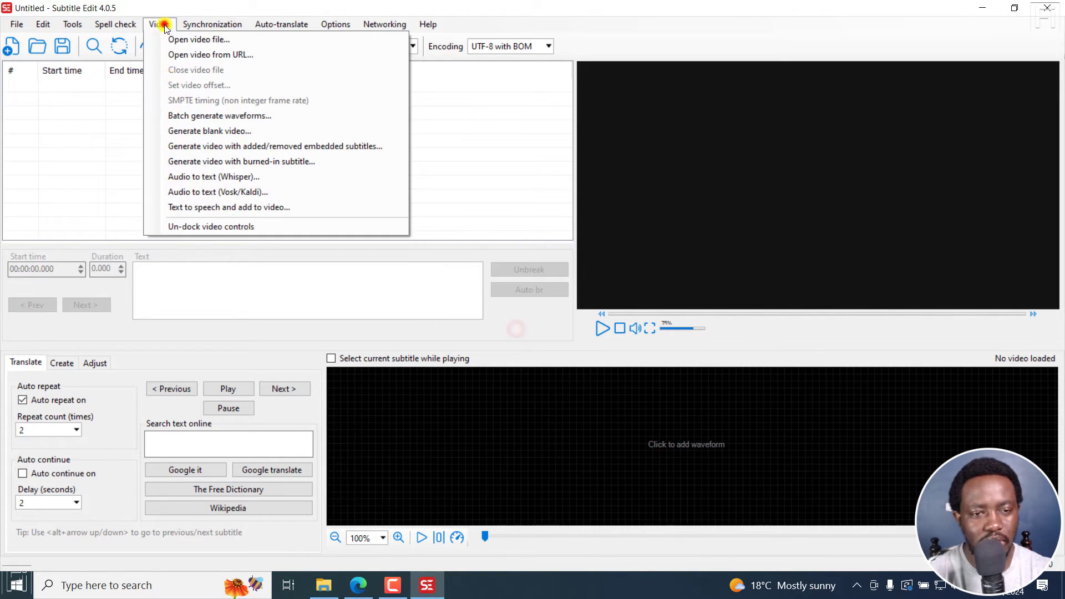
{"action": "left_click", "coordinate": [204, 176]}
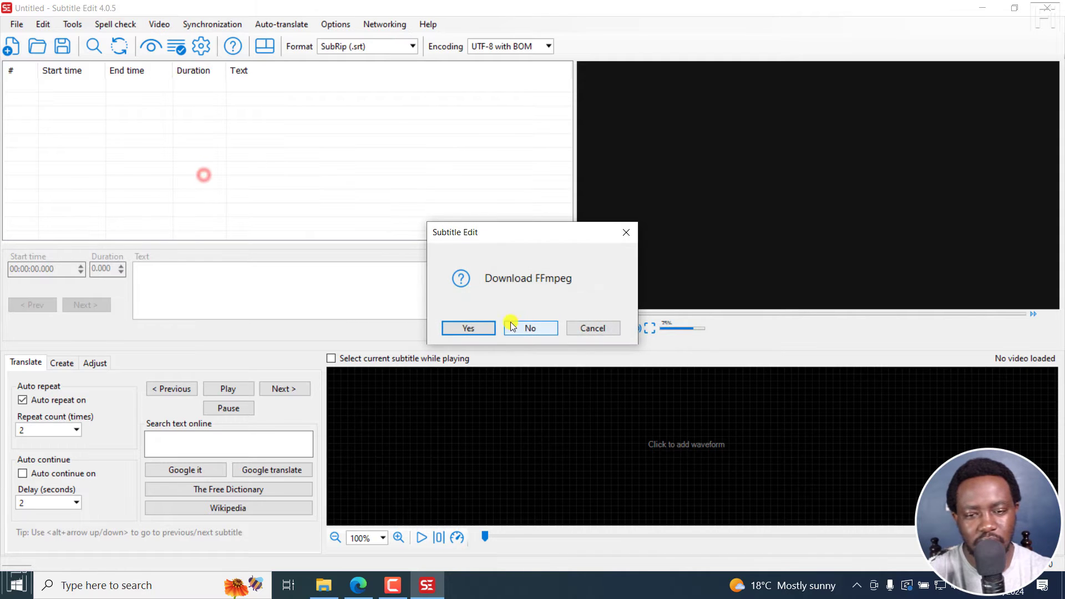
Step: Accept the FFmpeg download and view the GitHub Release SE 4.0.6 issue meanwhile
{"action": "left_click", "coordinate": [487, 329]}
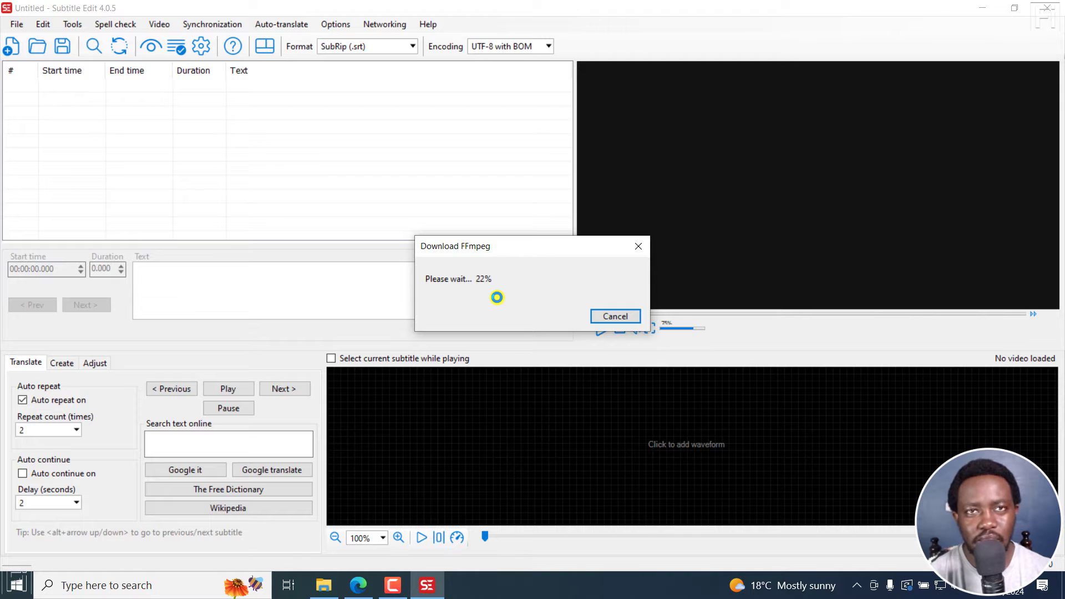
{"action": "left_click", "coordinate": [358, 584]}
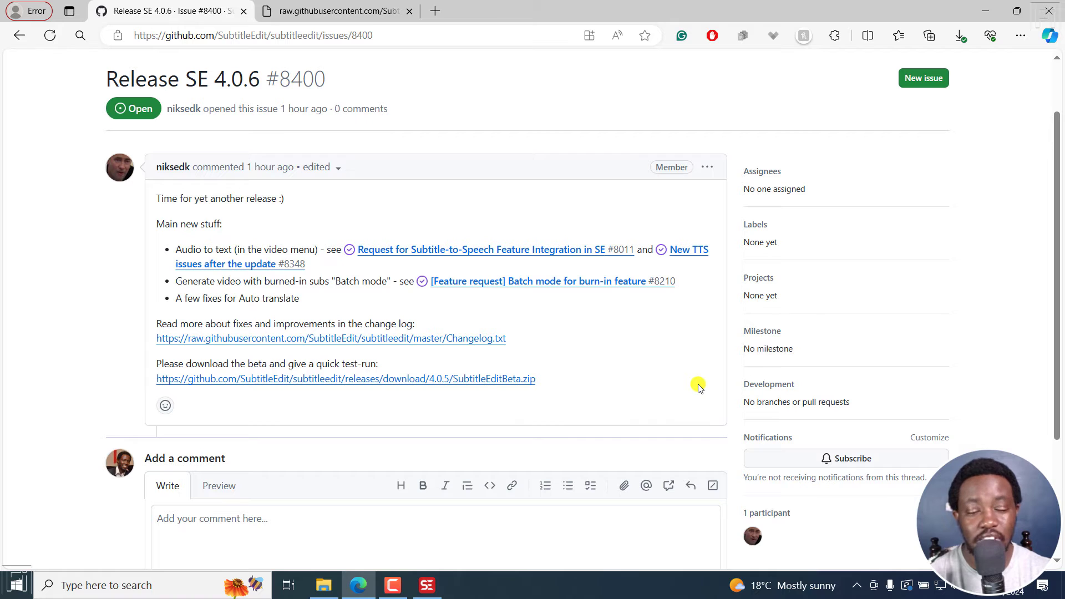
Step: Decline Faster-Whisper and switch the Whisper engine to Const-me, downloading it
{"action": "left_click", "coordinate": [428, 585]}
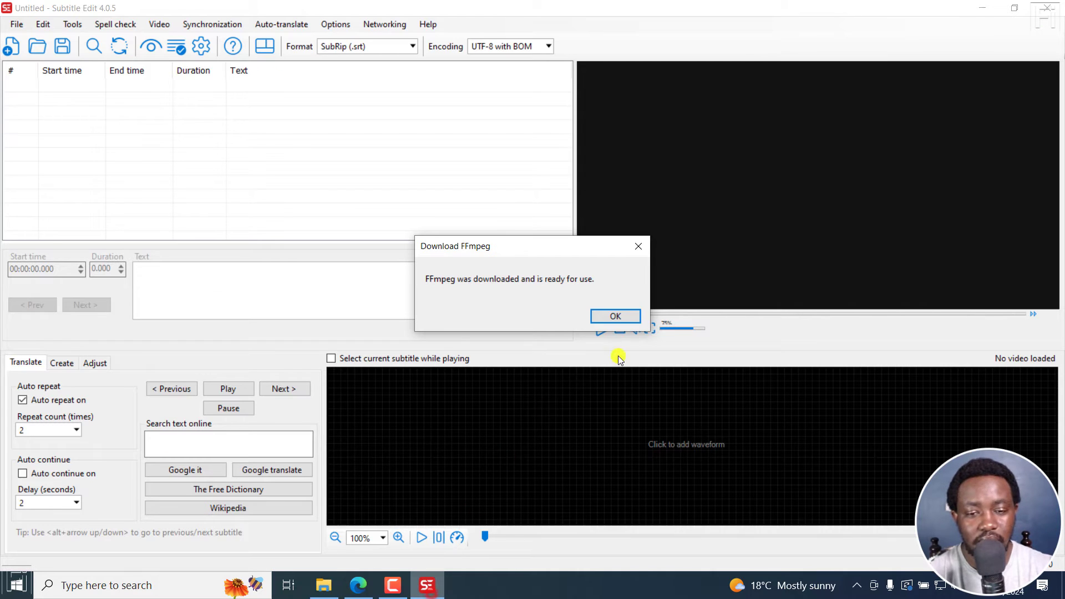
{"action": "left_click", "coordinate": [617, 316]}
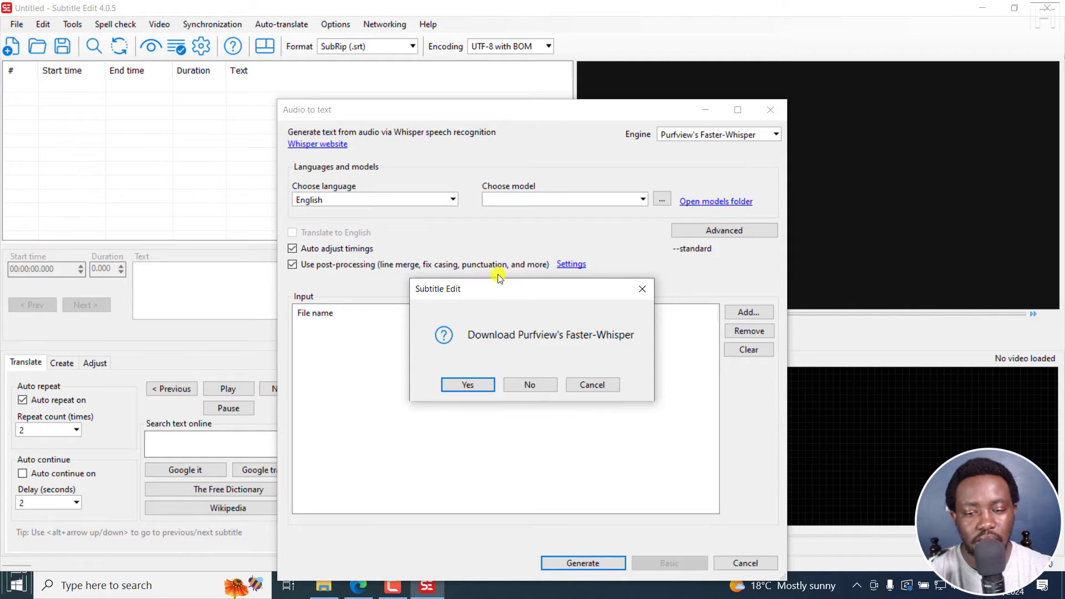
{"action": "left_click", "coordinate": [592, 385]}
{"action": "left_click", "coordinate": [742, 135]}
{"action": "left_click", "coordinate": [683, 203]}
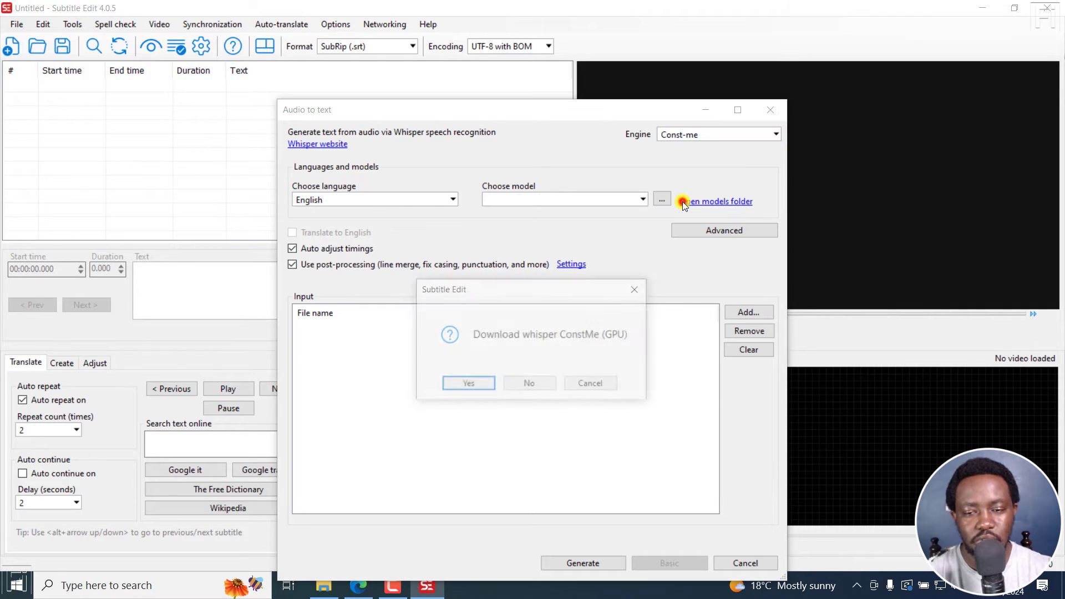
{"action": "left_click", "coordinate": [461, 384]}
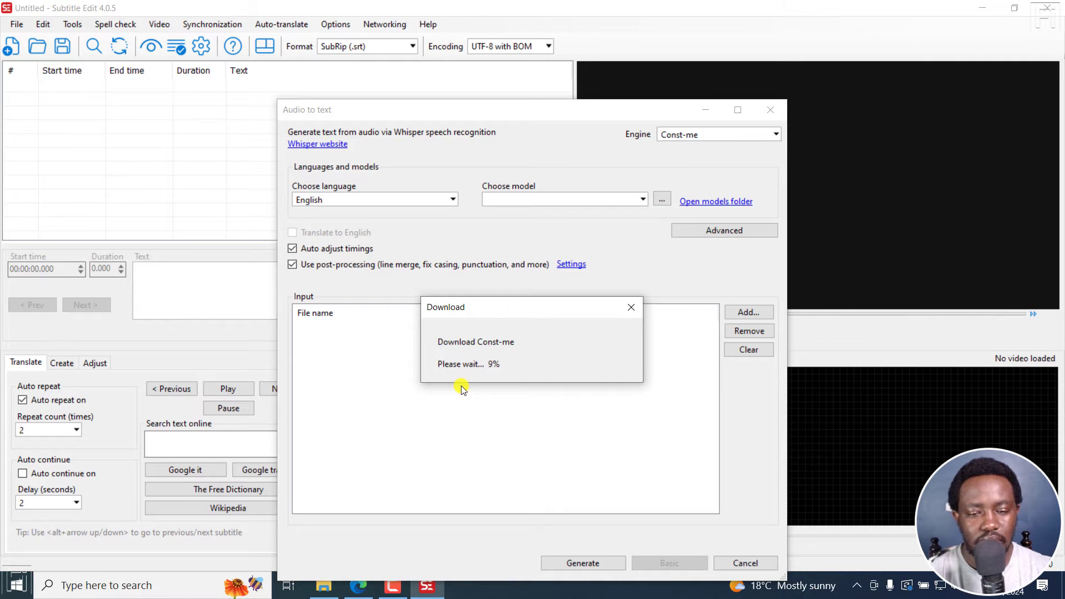
Step: Download the tiny (74 MB) Whisper model, then close the audio-to-text window
{"action": "left_click", "coordinate": [666, 204]}
{"action": "left_click", "coordinate": [570, 332]}
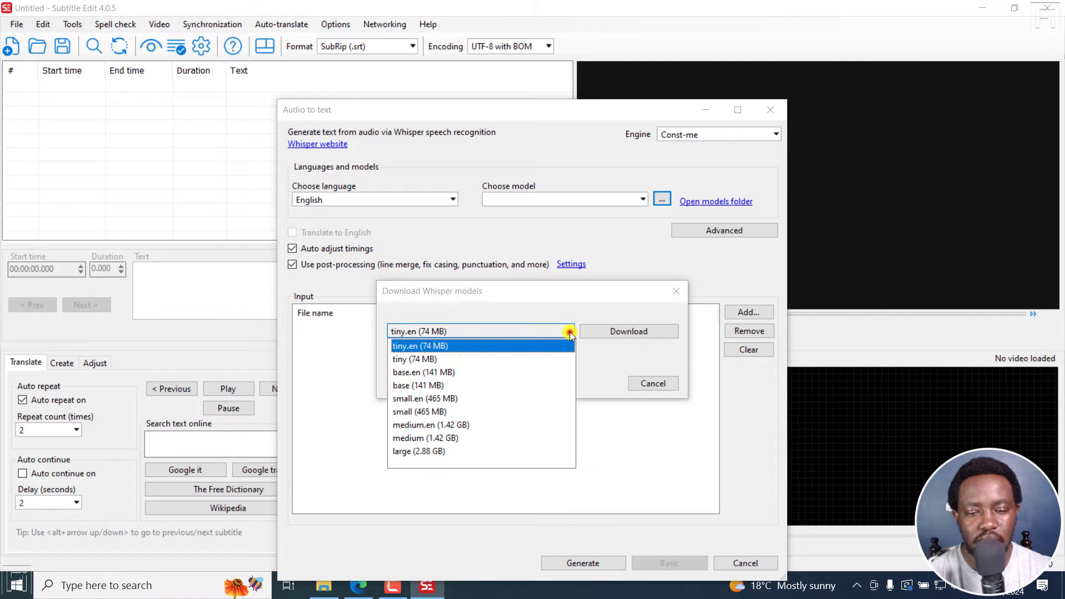
{"action": "left_click", "coordinate": [419, 359]}
{"action": "left_click", "coordinate": [635, 331]}
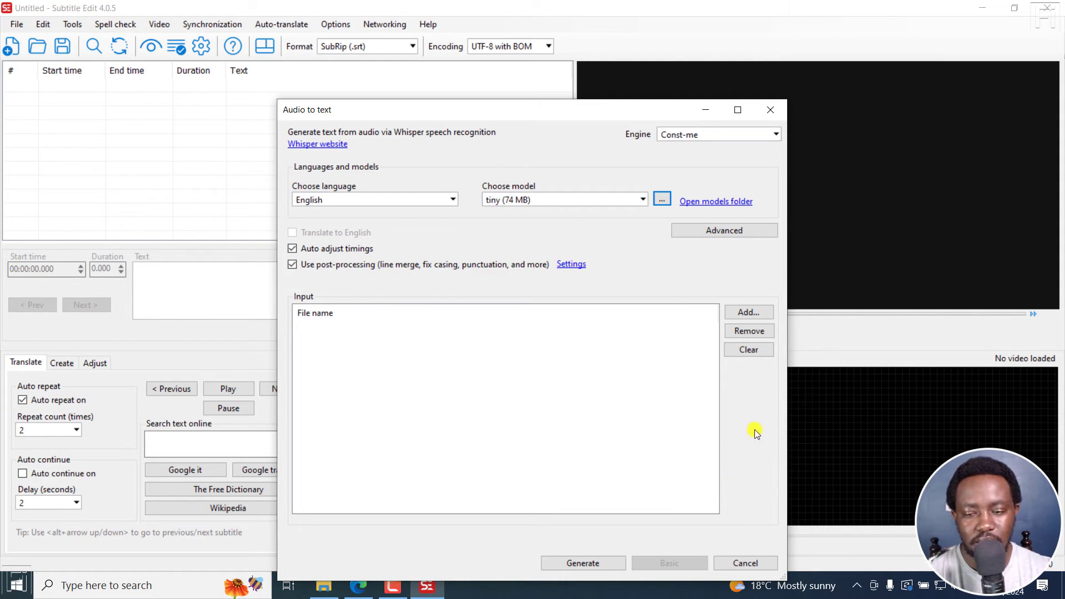
{"action": "left_click", "coordinate": [745, 562]}
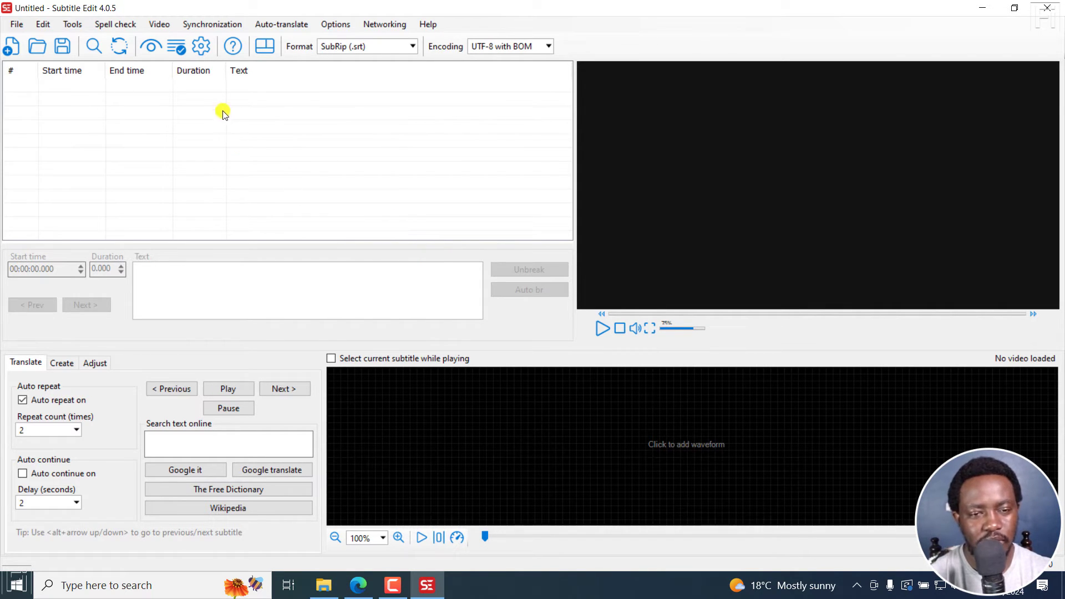
Step: Open Video > Generate video with burned-in subtitle, move the dialog left, and begin adding videos
{"action": "left_click", "coordinate": [158, 25]}
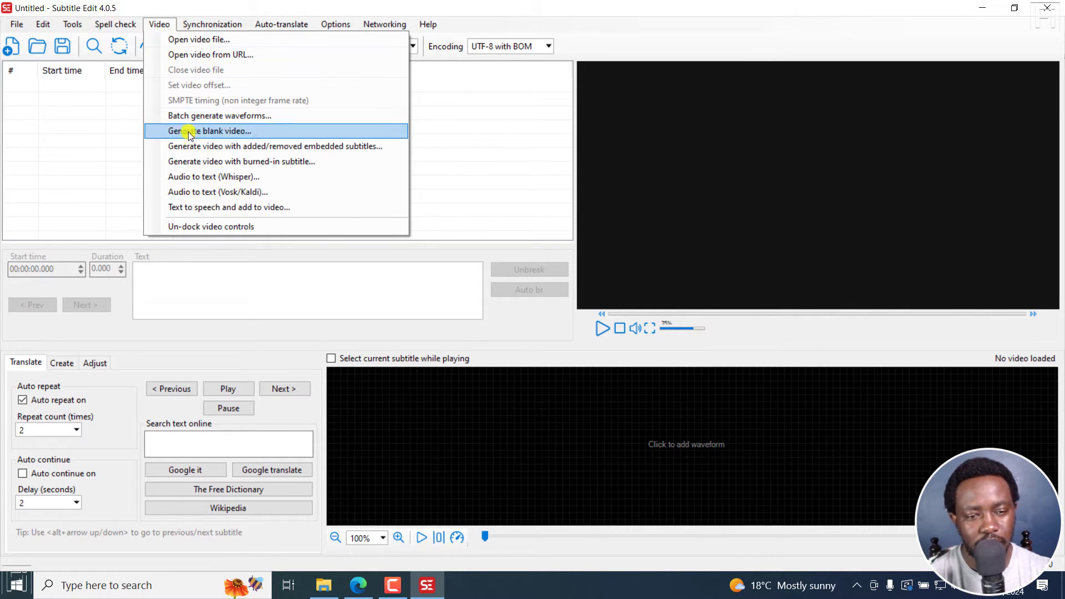
{"action": "left_click", "coordinate": [224, 163]}
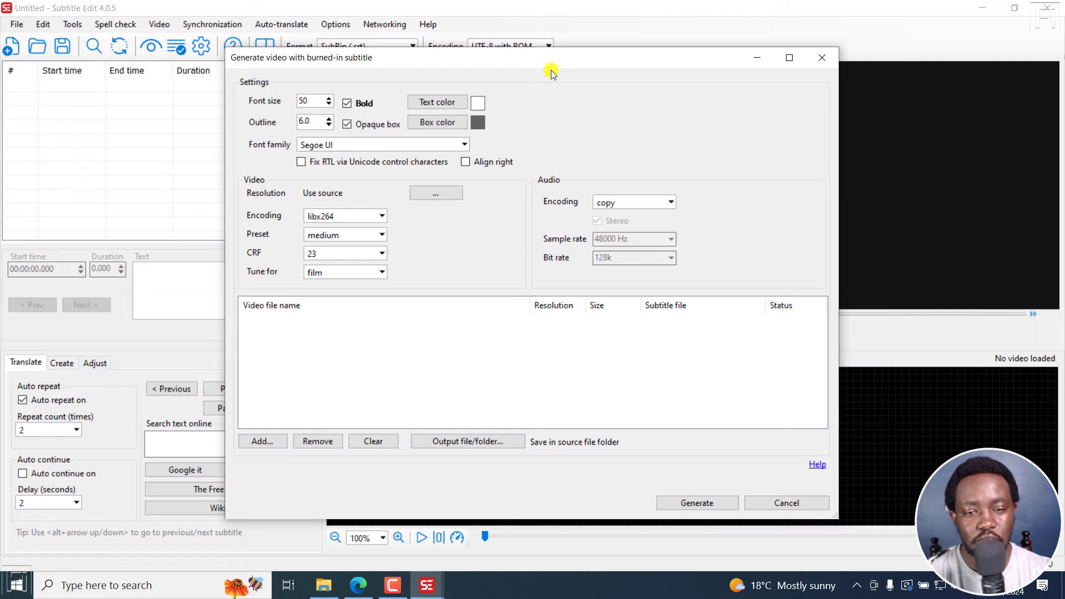
{"action": "left_click_drag", "start_coordinate": [550, 63], "coordinate": [374, 69]}
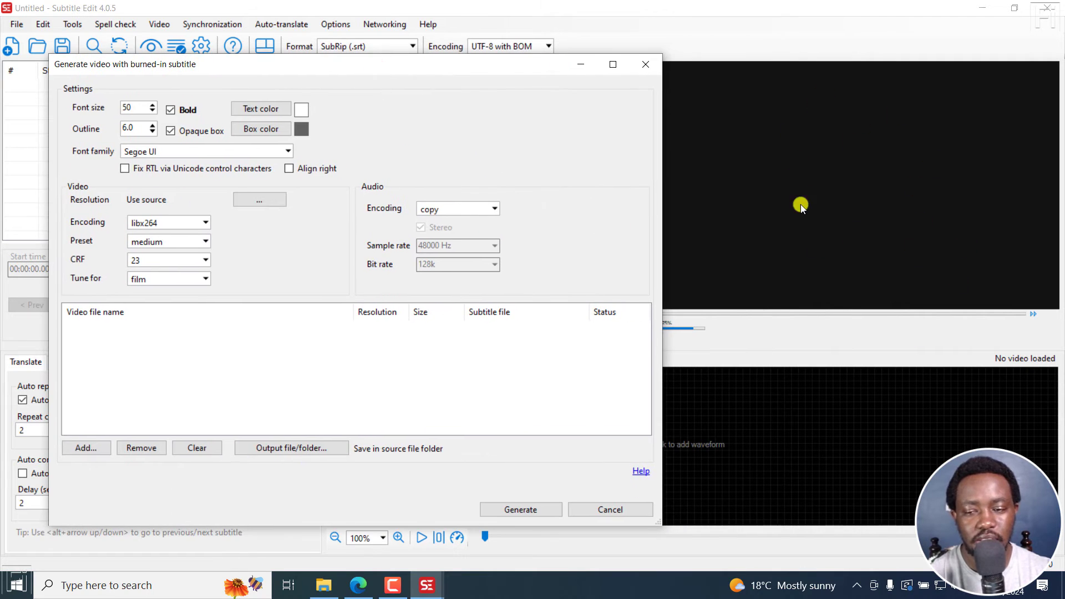
{"action": "left_click", "coordinate": [133, 107]}
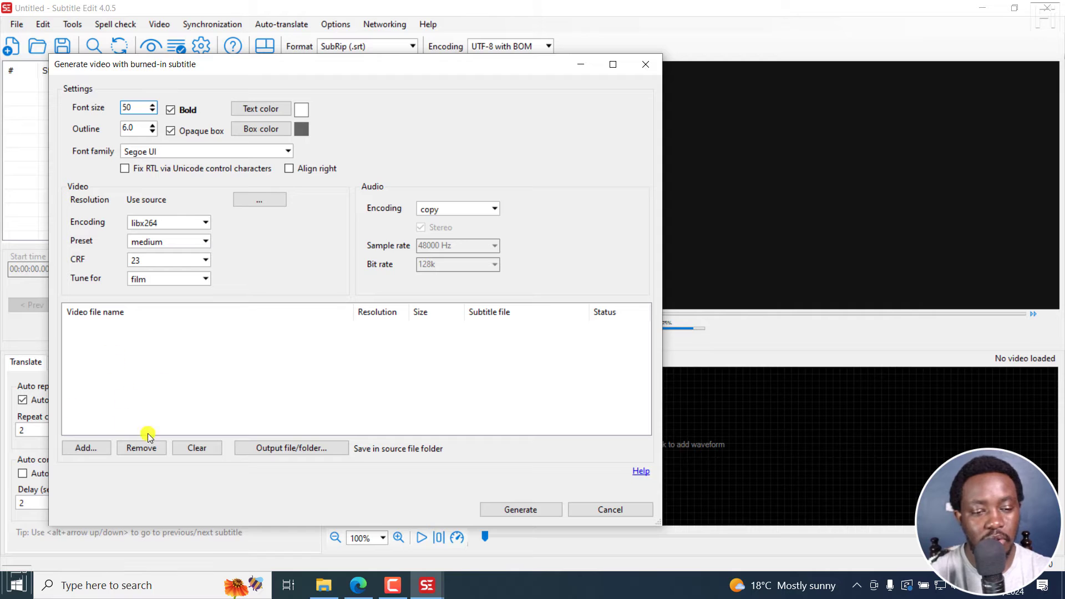
Step: Select all four videos in the Timecodes folder and add them to the burn-in list
{"action": "left_click", "coordinate": [84, 447]}
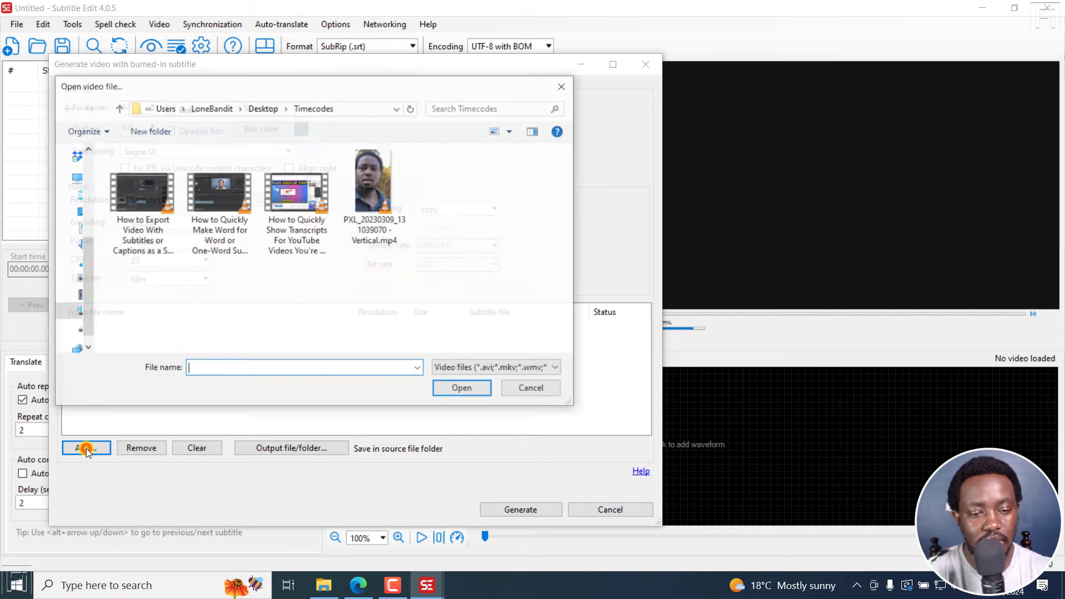
{"action": "left_click_drag", "start_coordinate": [400, 287], "coordinate": [156, 218]}
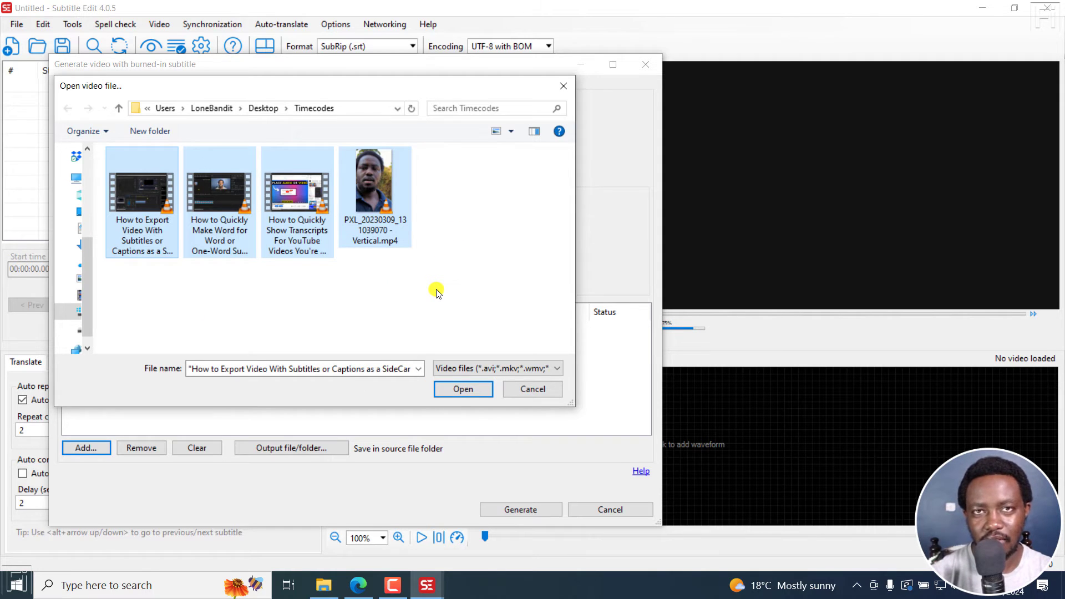
{"action": "left_click", "coordinate": [467, 391]}
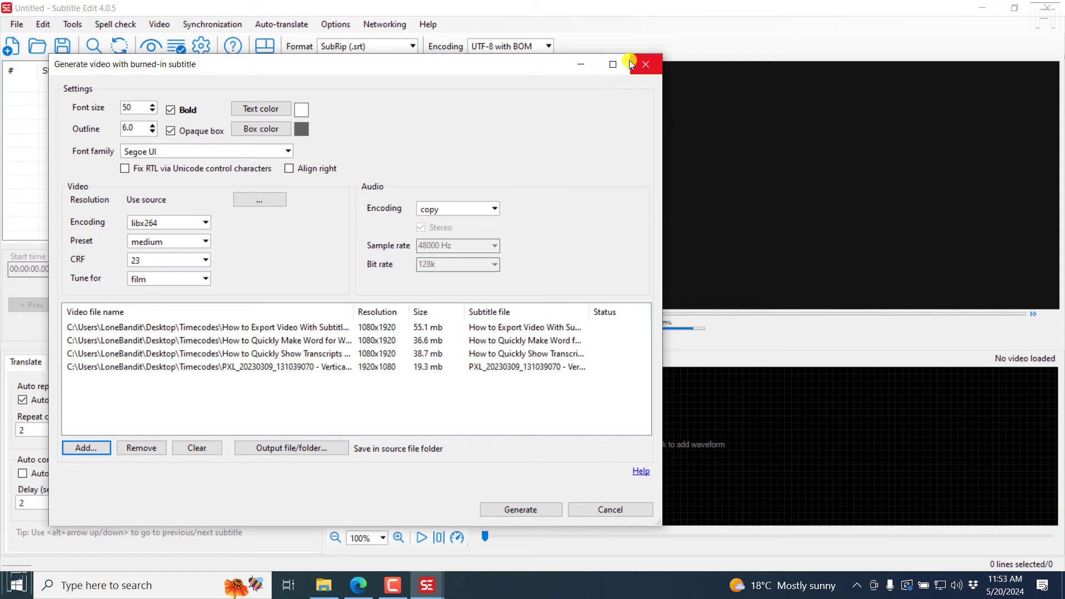
Step: Close the maximized burn-in generator without generating, leaving output settings unchanged, and return to the GitHub release page
{"action": "left_click", "coordinate": [614, 64]}
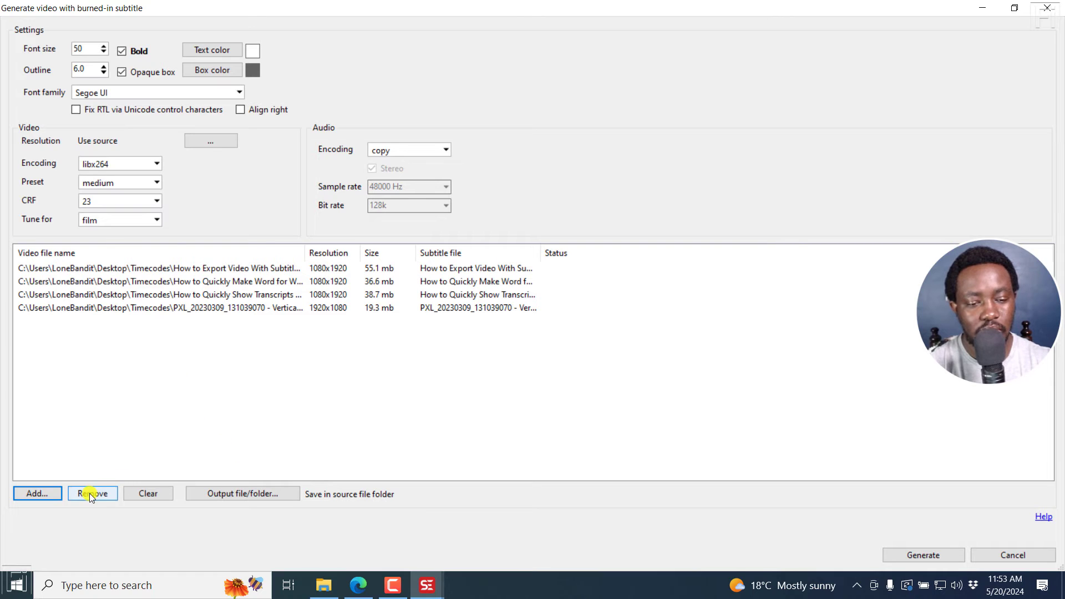
{"action": "left_click", "coordinate": [255, 497]}
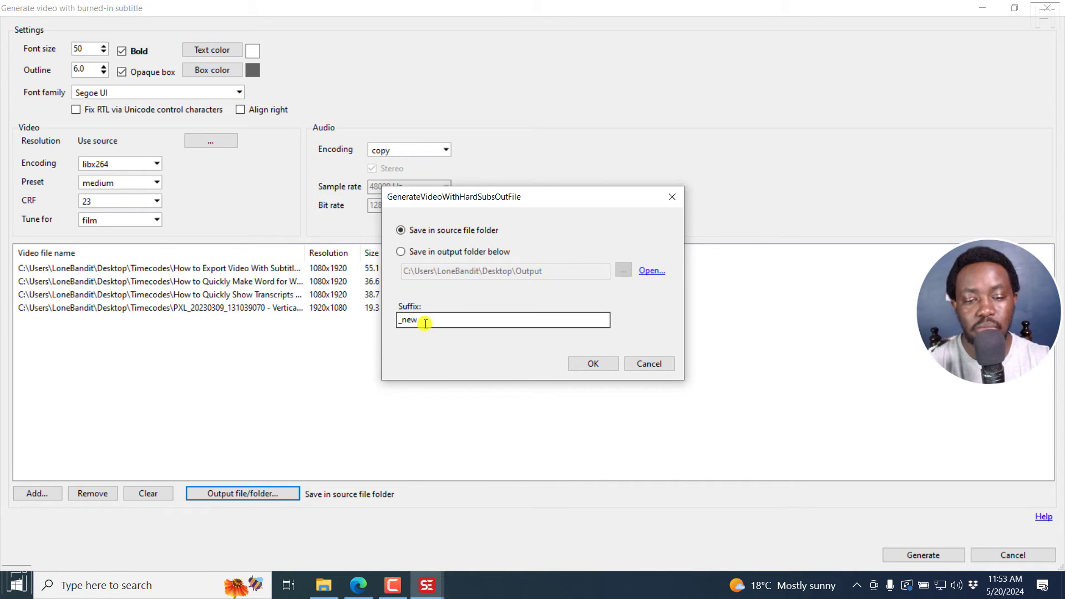
{"action": "left_click", "coordinate": [654, 364]}
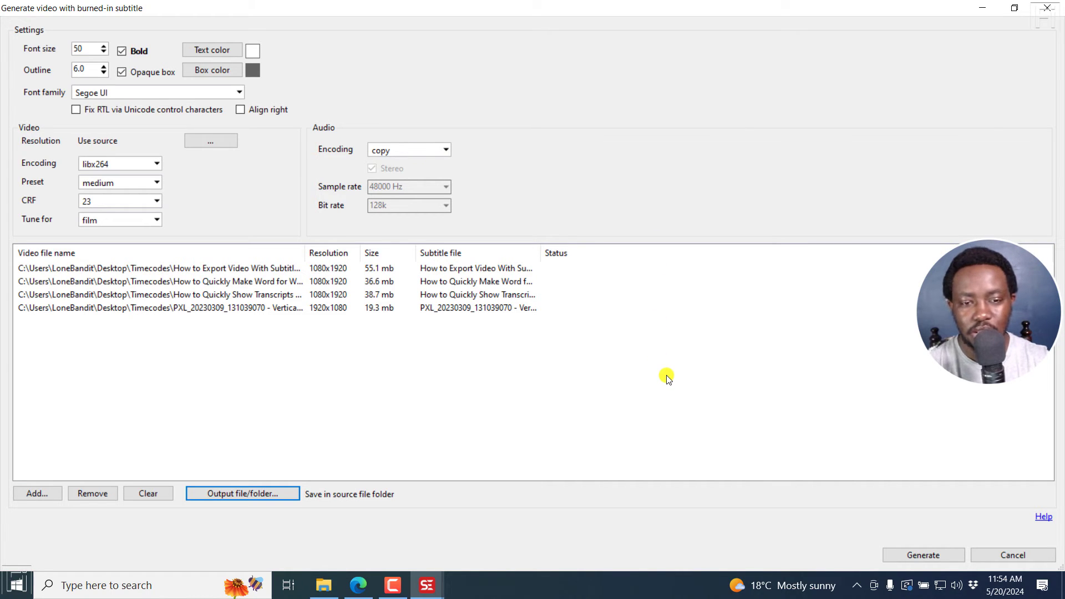
{"action": "left_click", "coordinate": [999, 554]}
{"action": "left_click", "coordinate": [358, 589]}
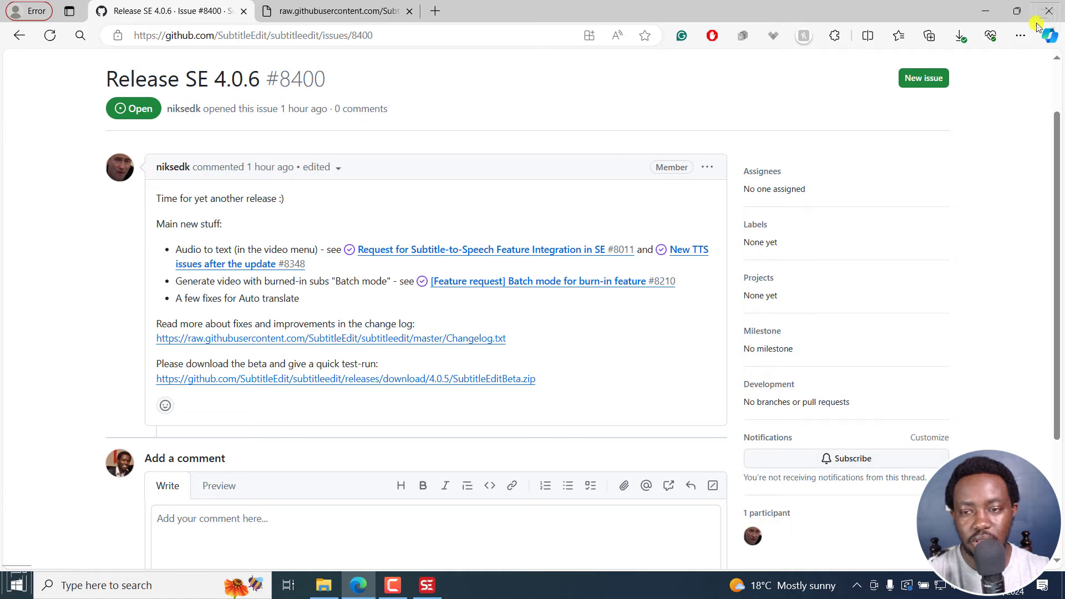
Step: Load PXL_20230309_131039070 - Vertical.mp4 into Subtitle Edit's video player
{"action": "left_click", "coordinate": [986, 10]}
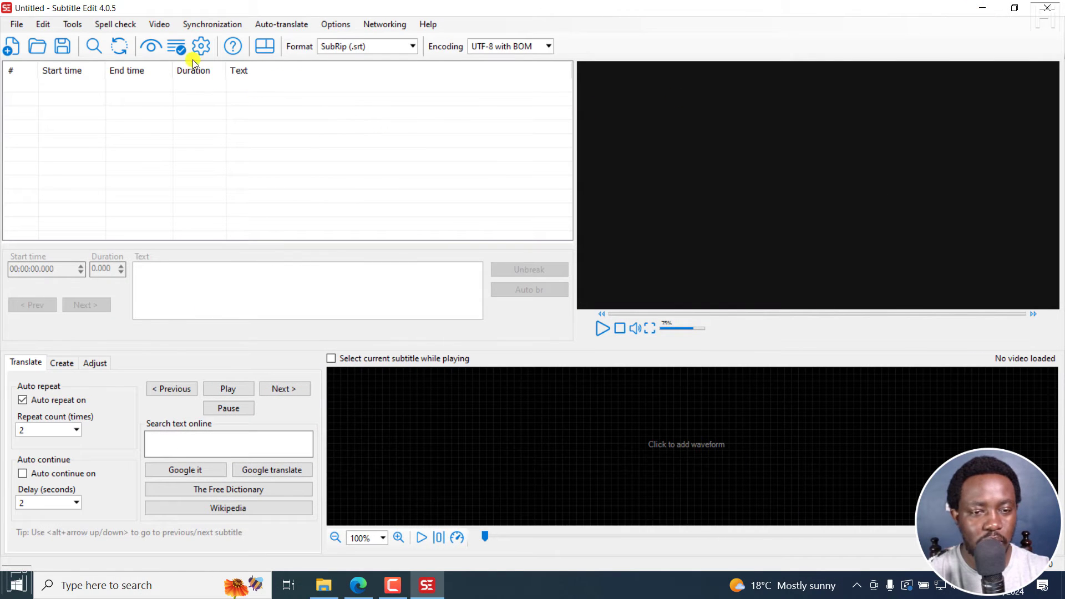
{"action": "left_click", "coordinate": [159, 24]}
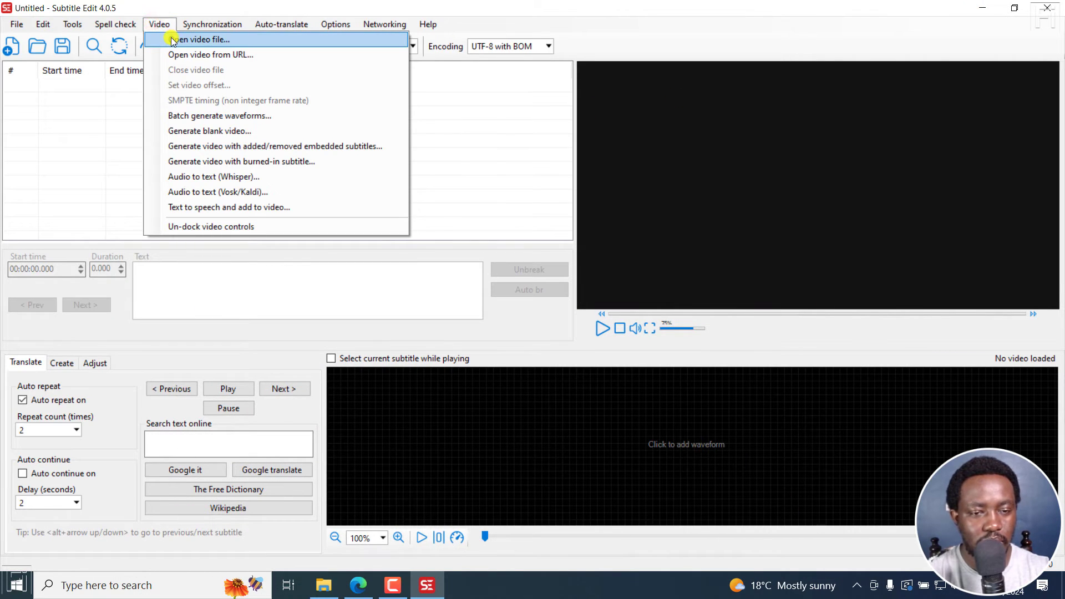
{"action": "left_click", "coordinate": [166, 39]}
{"action": "left_click", "coordinate": [326, 129]}
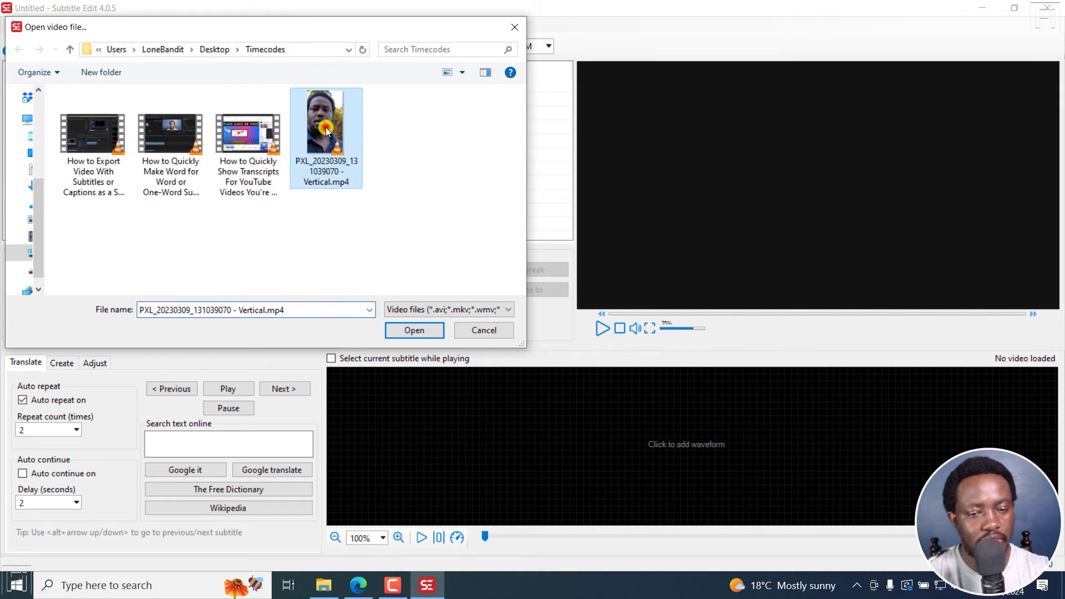
{"action": "left_click", "coordinate": [424, 331]}
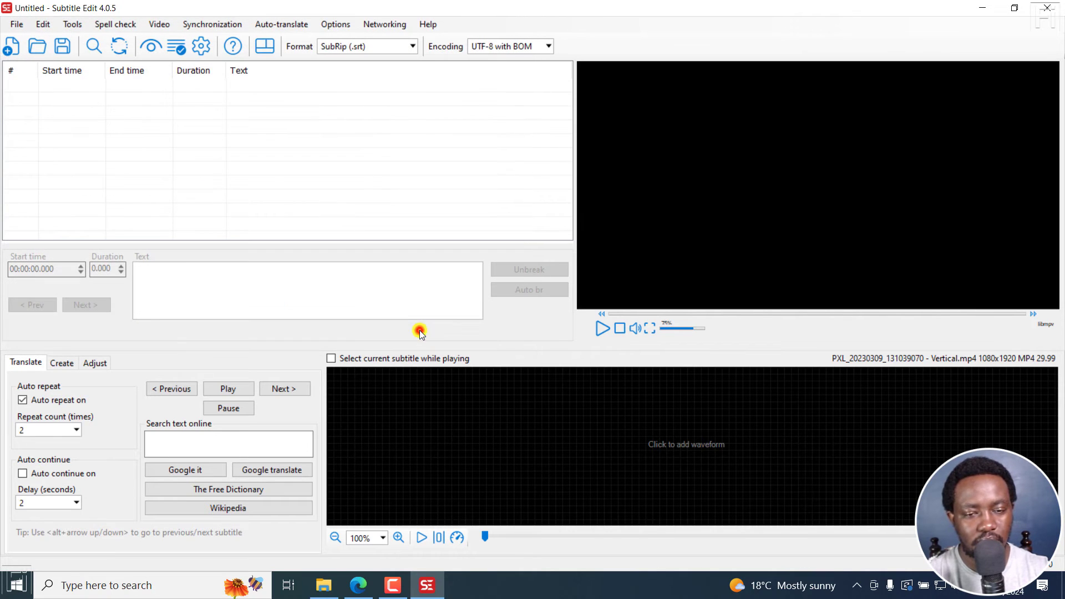
{"action": "left_click", "coordinate": [159, 23]}
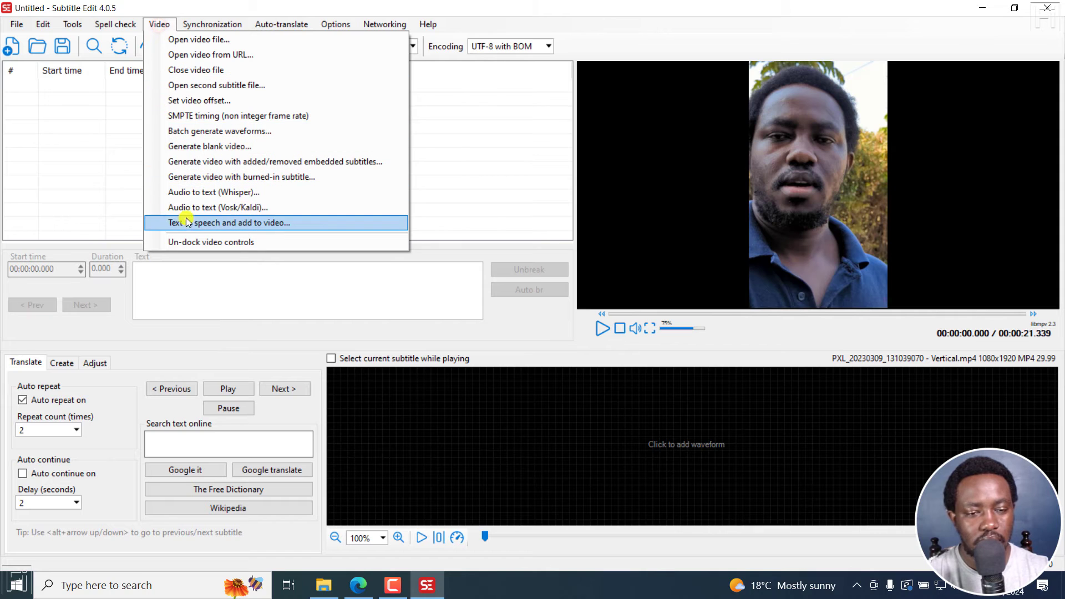
Step: Open the text-to-speech generator and keep Piper (fast/good) as the speech engine
{"action": "left_click", "coordinate": [232, 225]}
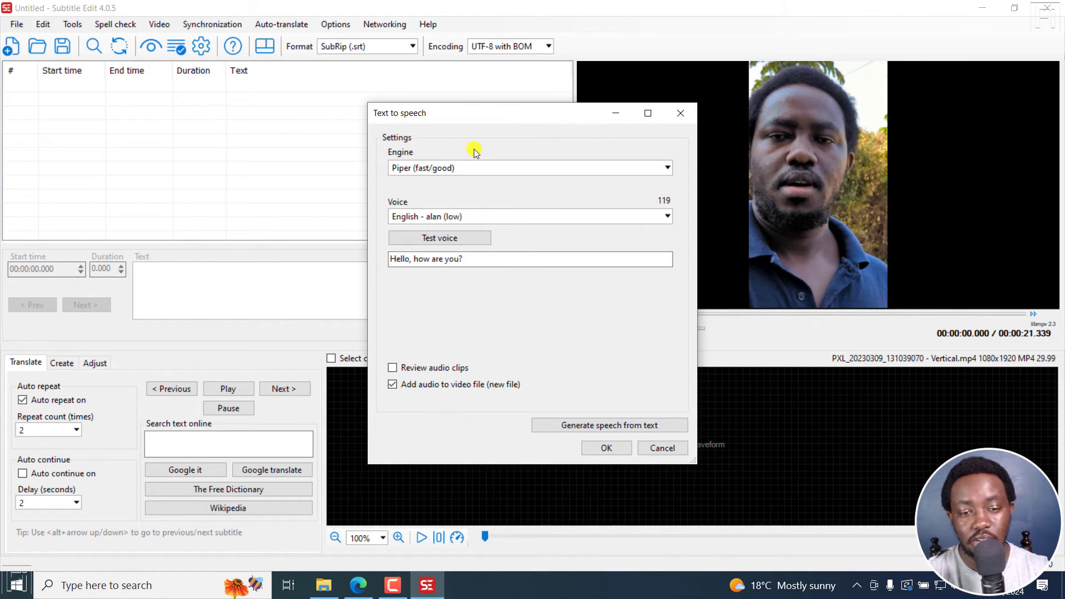
{"action": "left_click", "coordinate": [668, 171]}
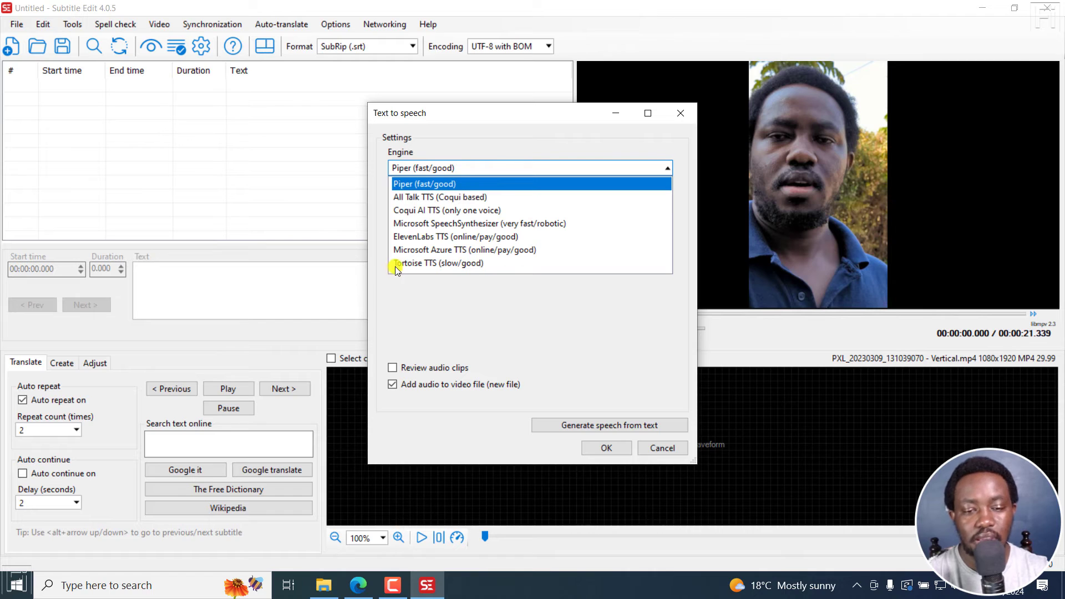
{"action": "left_click", "coordinate": [503, 304]}
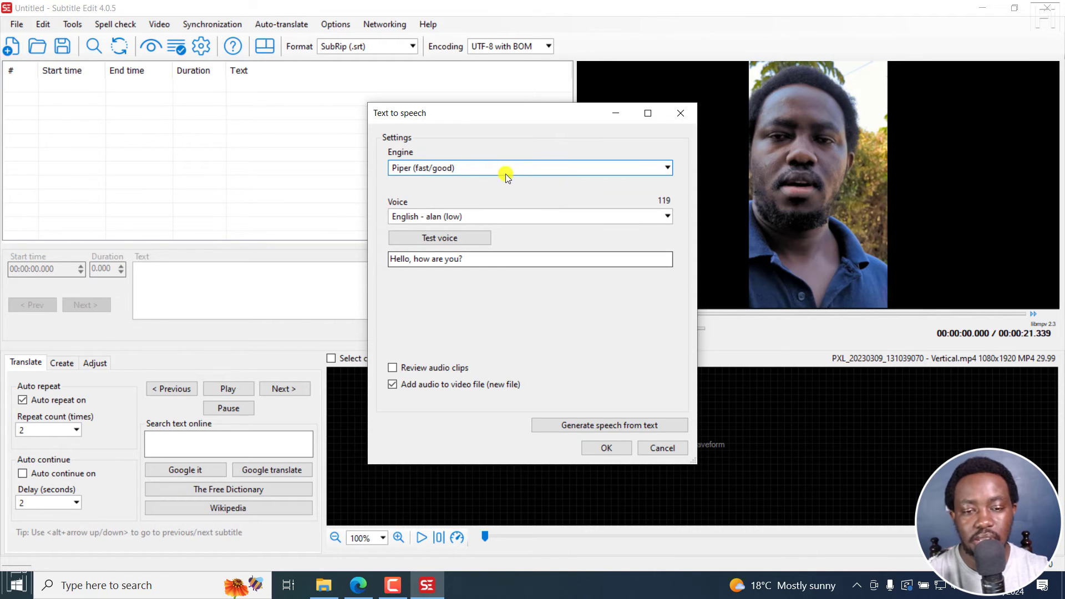
{"action": "left_click", "coordinate": [467, 168]}
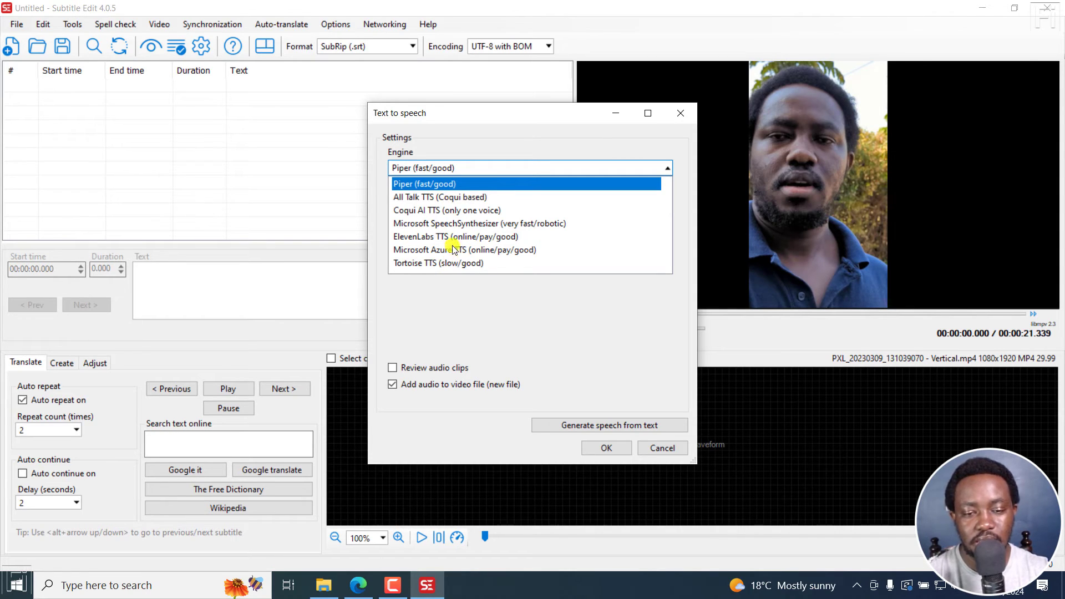
{"action": "left_click", "coordinate": [427, 183]}
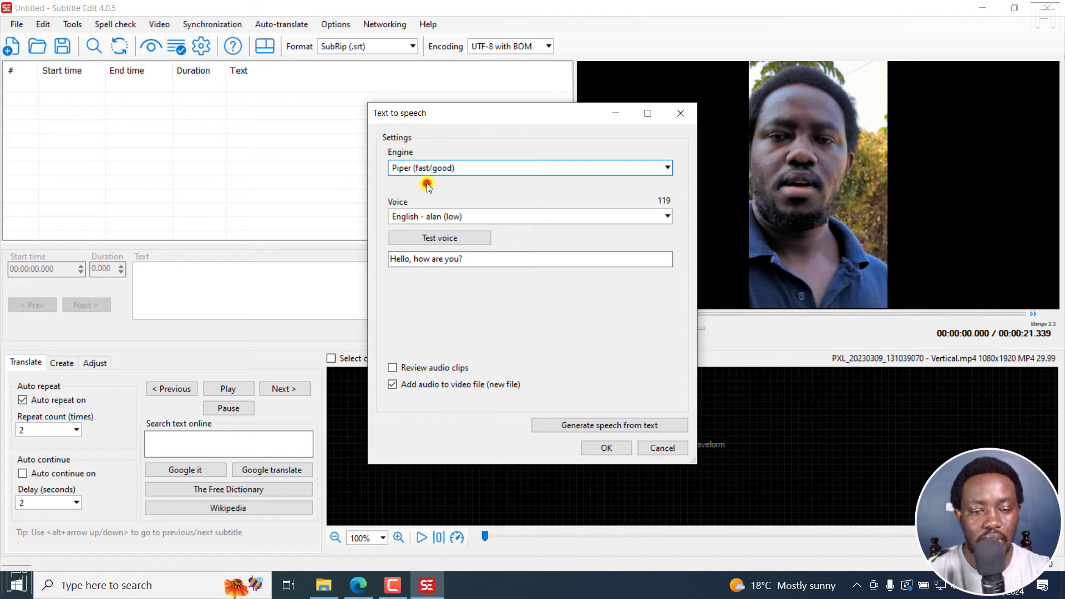
Step: Choose the English - alan (low) voice, test it, and agree to download Piper
{"action": "left_click", "coordinate": [410, 217]}
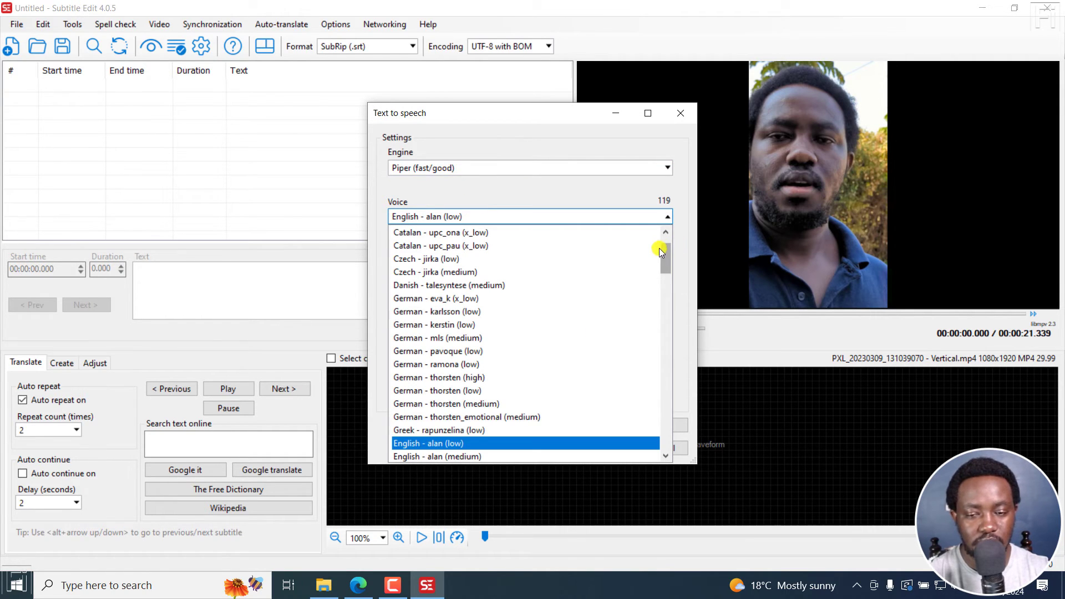
{"action": "left_click_drag", "start_coordinate": [663, 249], "coordinate": [674, 224]}
{"action": "left_click", "coordinate": [545, 177]}
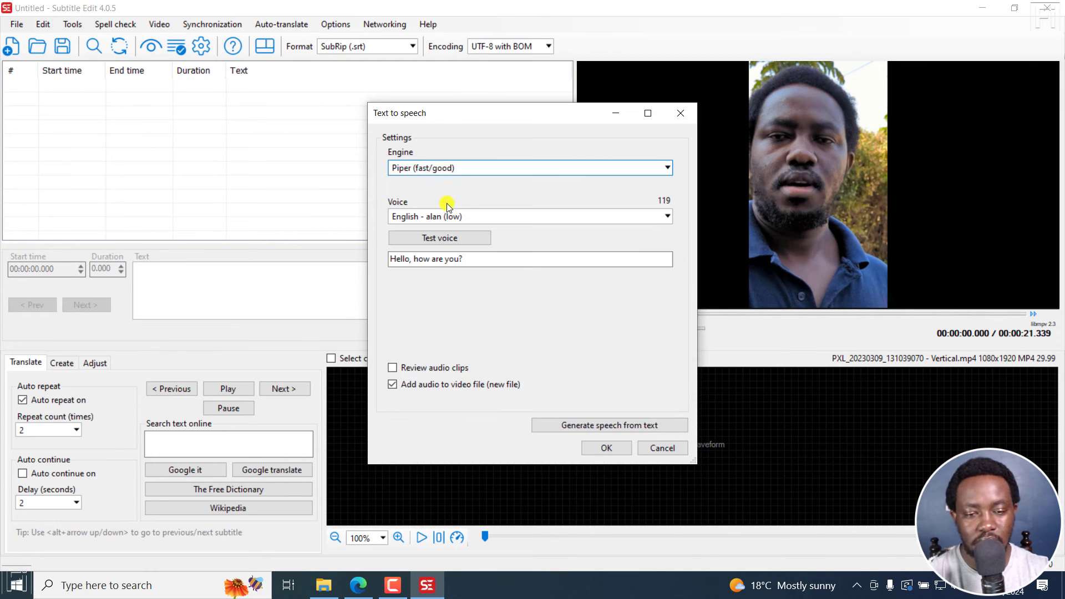
{"action": "left_click", "coordinate": [442, 238]}
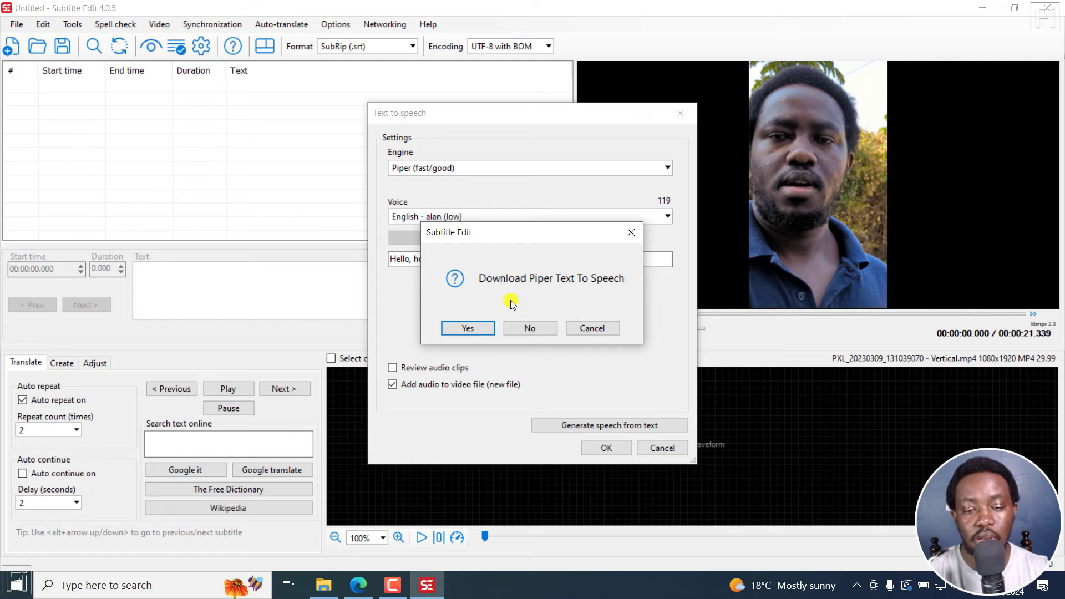
{"action": "left_click", "coordinate": [466, 328]}
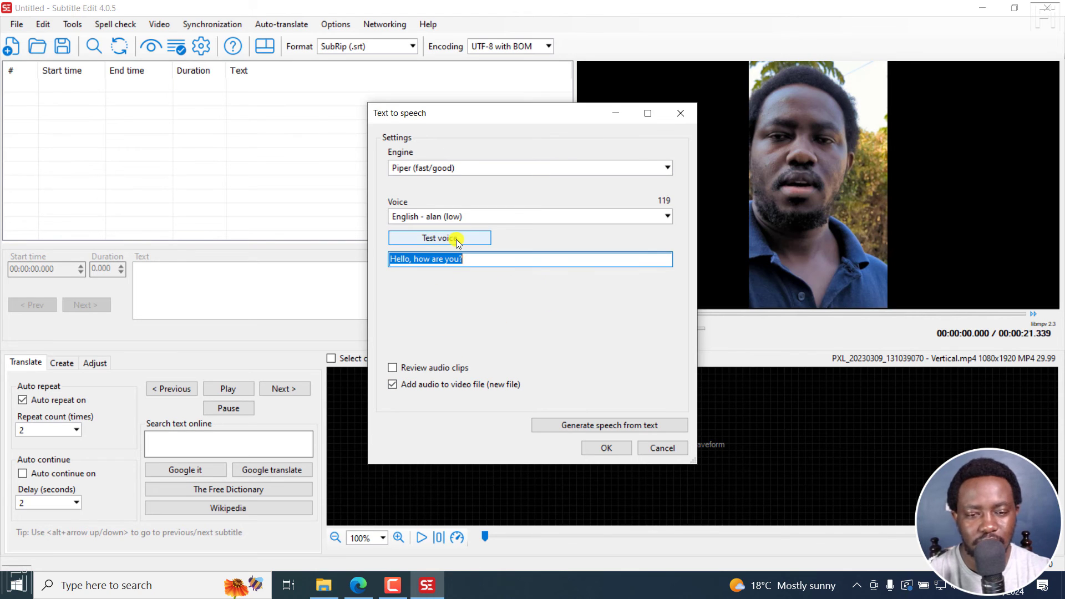
Step: Test the English - alan (low) voice on the sample sentence "Hello, how are you?"
{"action": "left_click", "coordinate": [457, 242]}
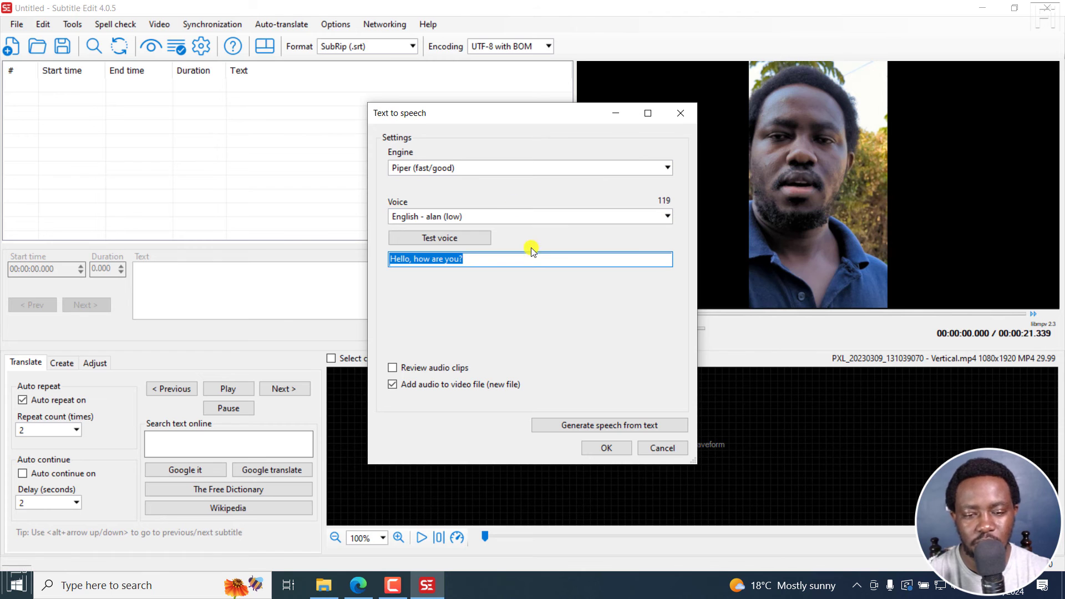
Step: Close the Text to speech settings and bring Subtitle Edit back to the front
{"action": "left_click", "coordinate": [662, 447]}
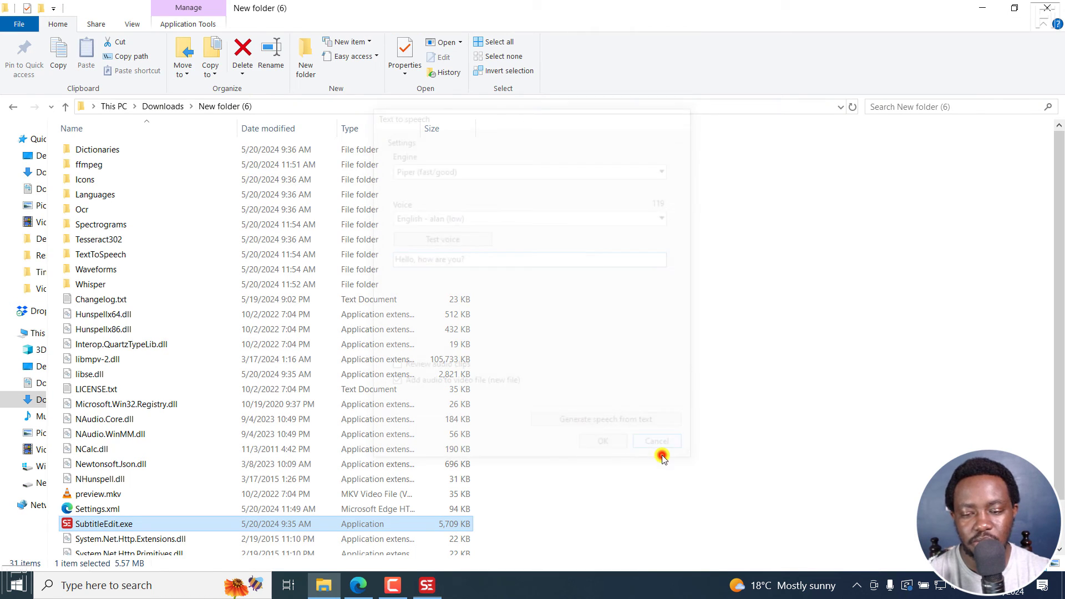
{"action": "left_click", "coordinate": [427, 586]}
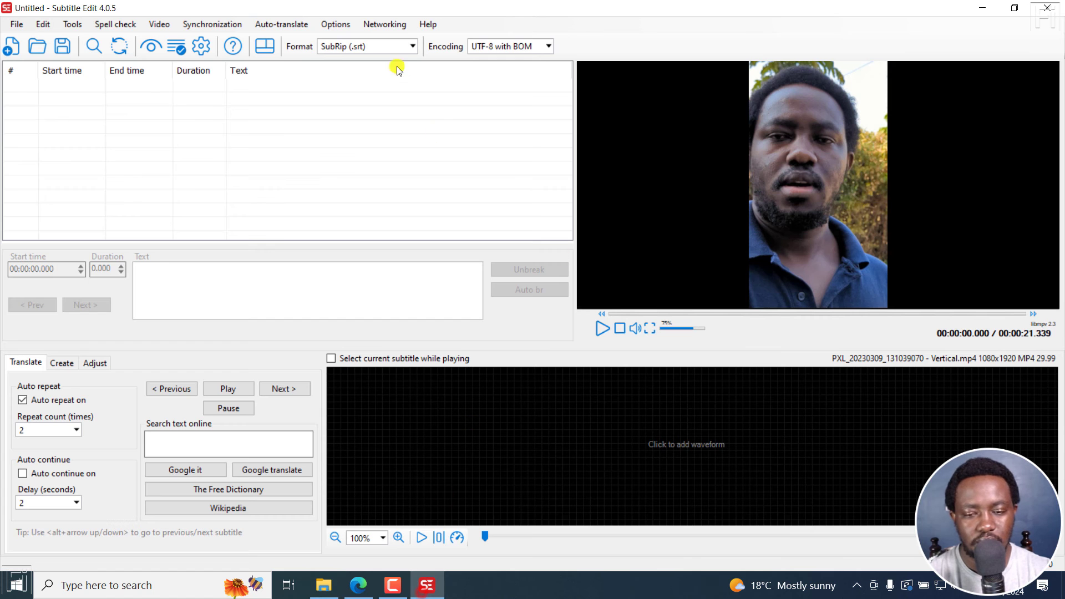
{"action": "left_click", "coordinate": [325, 590]}
{"action": "left_click", "coordinate": [326, 591]}
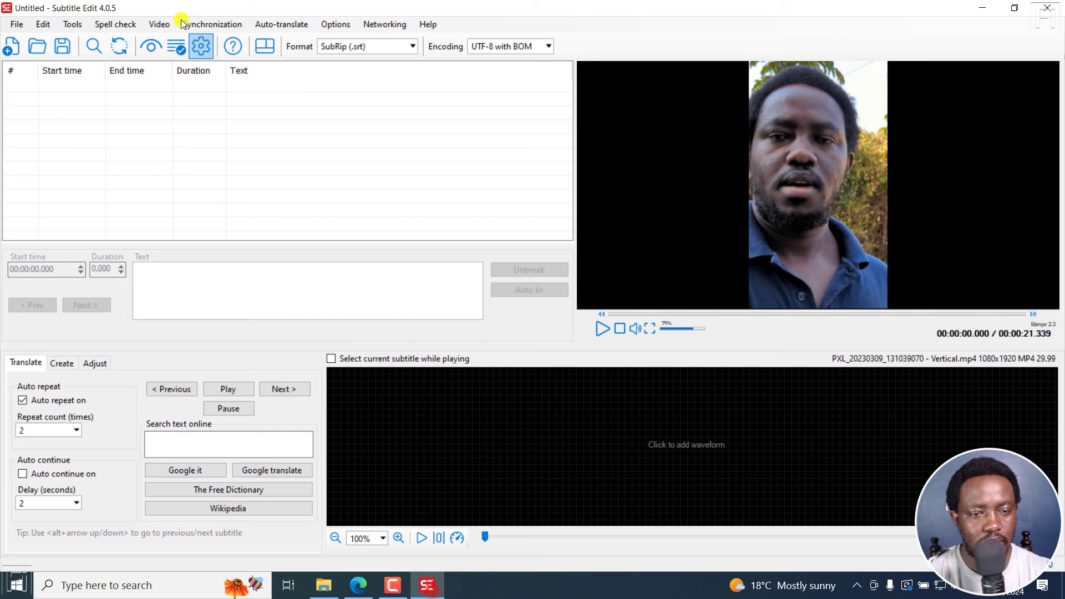
Step: Run Video > Audio to text (Whisper) on the vertical video to get seven subtitle lines
{"action": "left_click", "coordinate": [159, 24]}
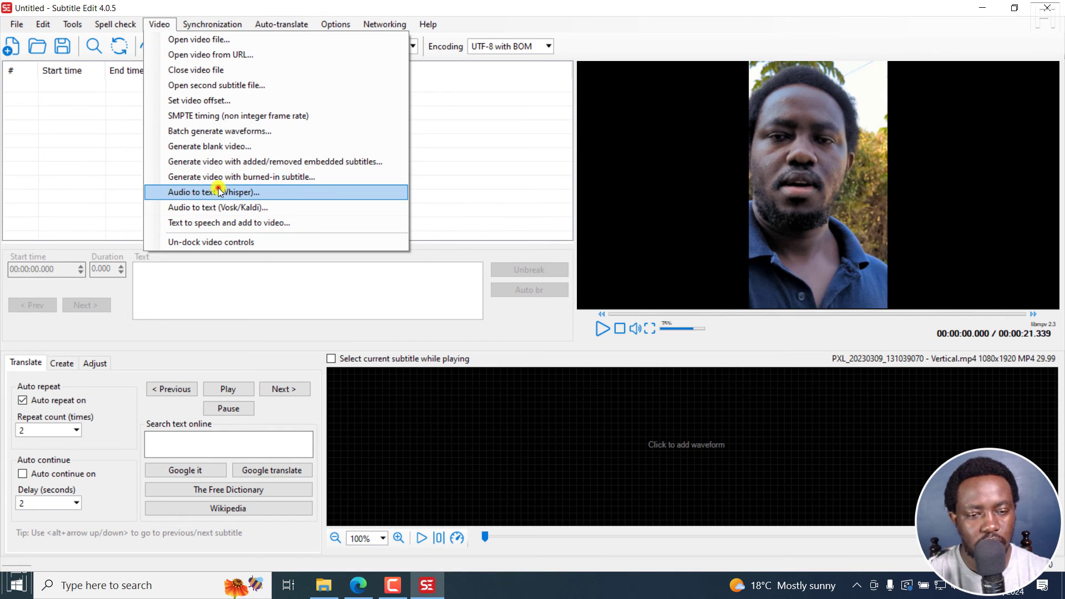
{"action": "left_click", "coordinate": [219, 192]}
{"action": "left_click", "coordinate": [581, 302]}
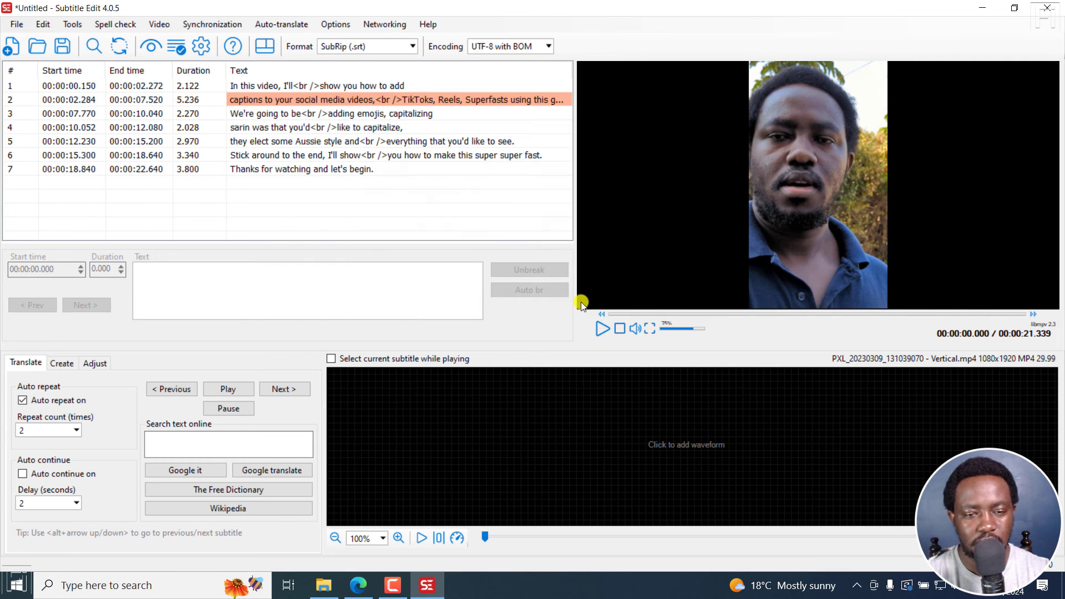
Step: Generate Piper speech for all seven subtitles with Review audio clips ticked
{"action": "left_click", "coordinate": [164, 25]}
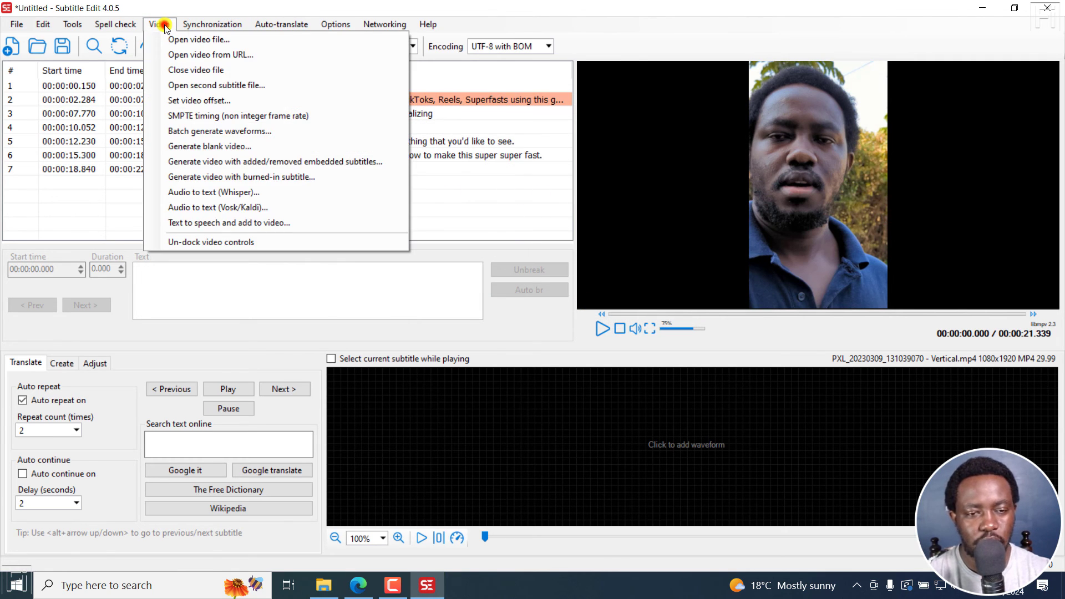
{"action": "left_click", "coordinate": [195, 223]}
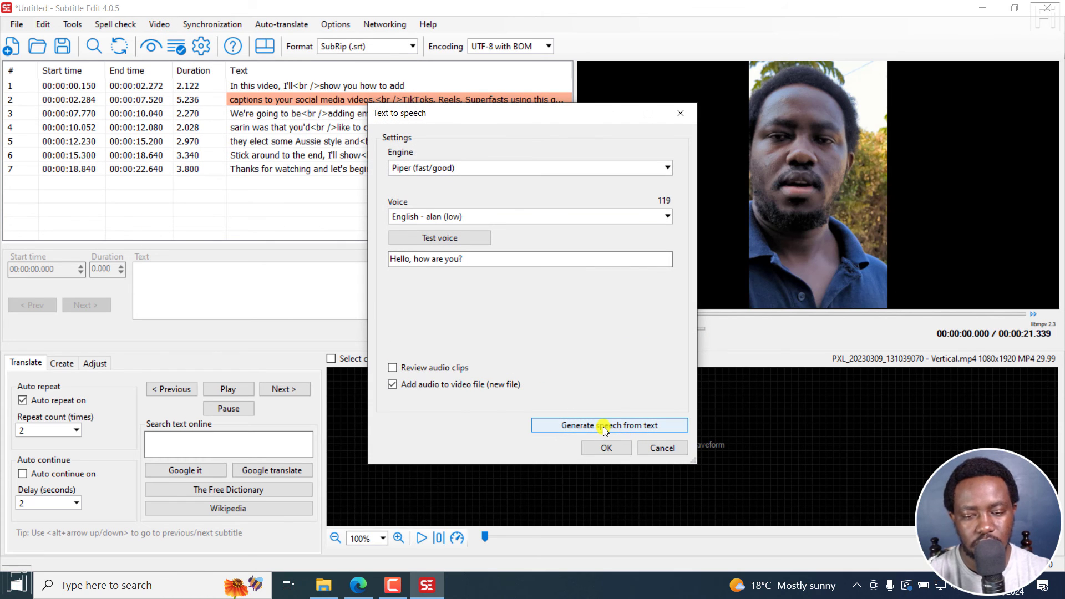
{"action": "left_click", "coordinate": [393, 368]}
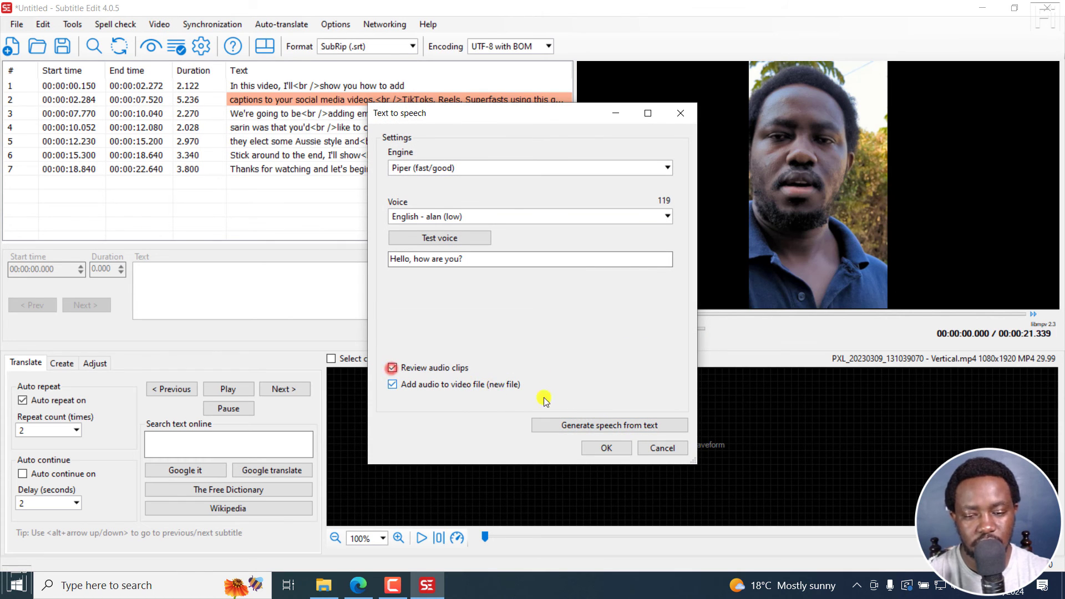
{"action": "left_click", "coordinate": [587, 418]}
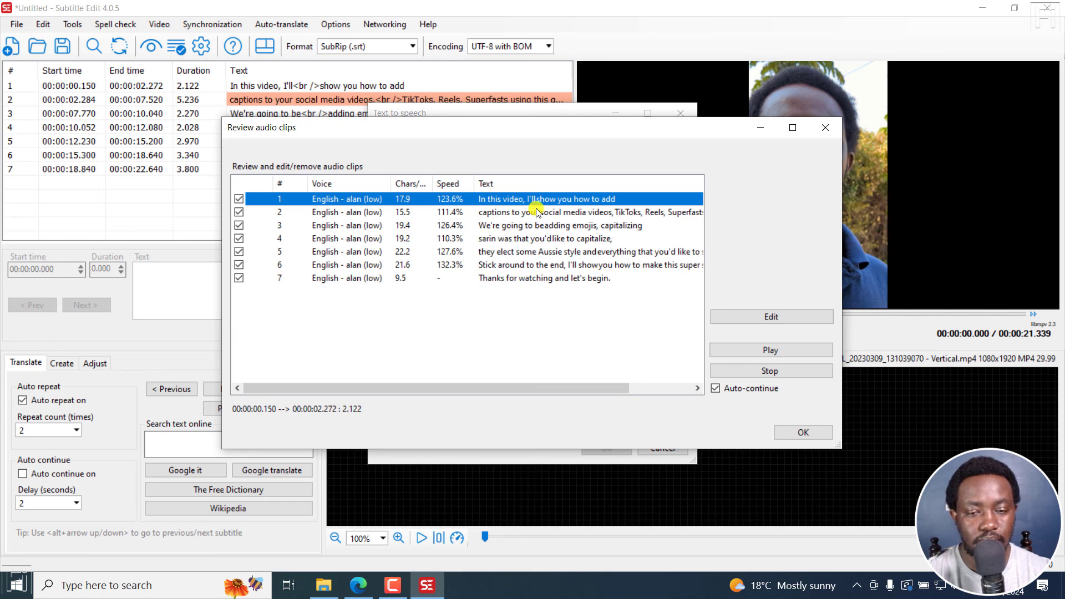
Step: Play the generated clips and inspect clips 7 and 2 in the editor without changing them
{"action": "left_click", "coordinate": [746, 351]}
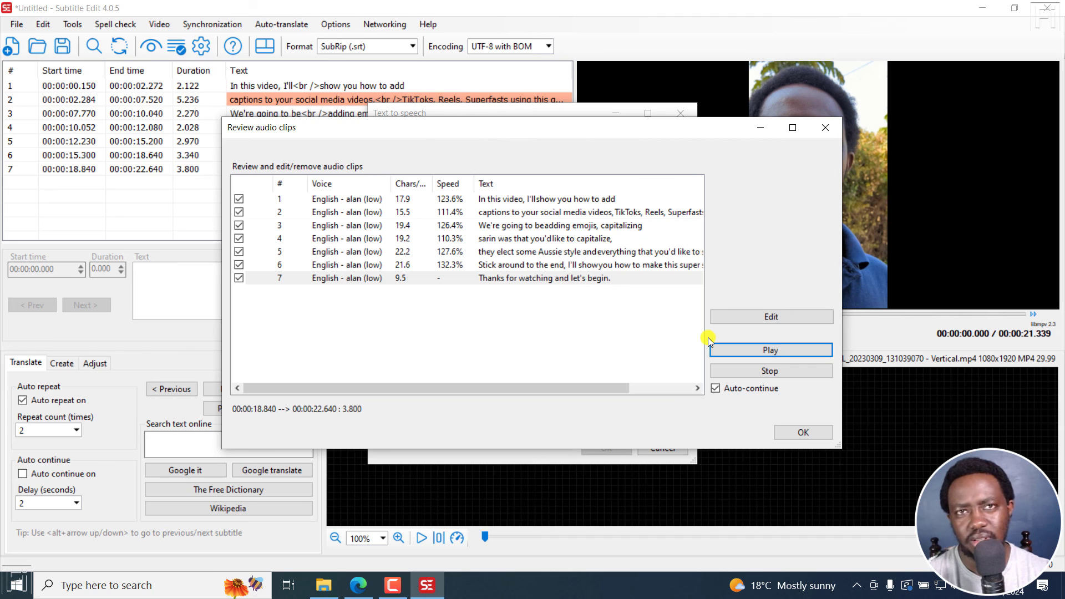
{"action": "left_click", "coordinate": [783, 319]}
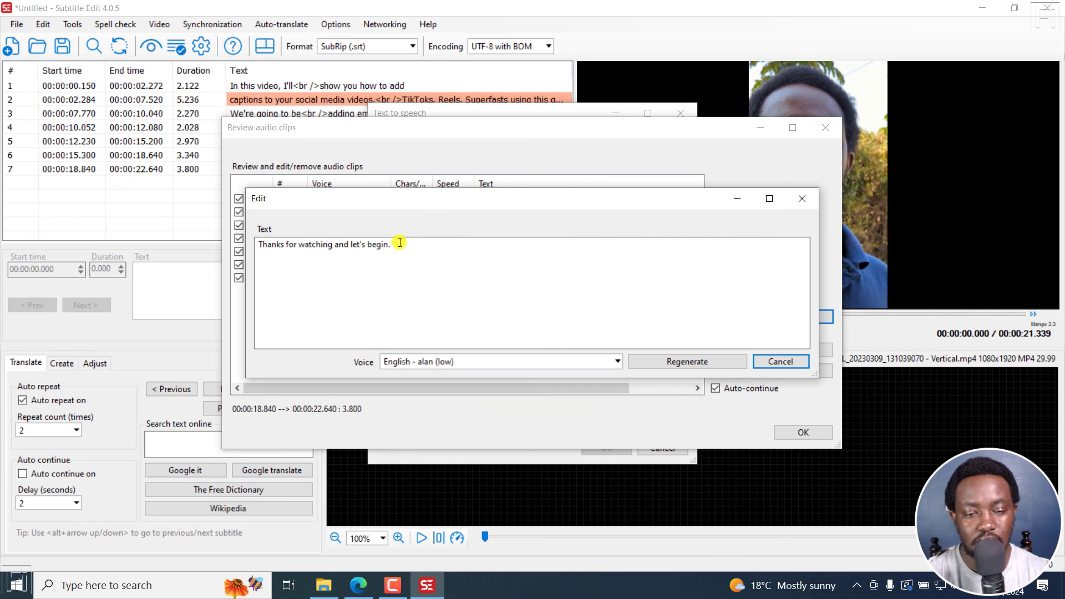
{"action": "left_click", "coordinate": [799, 200]}
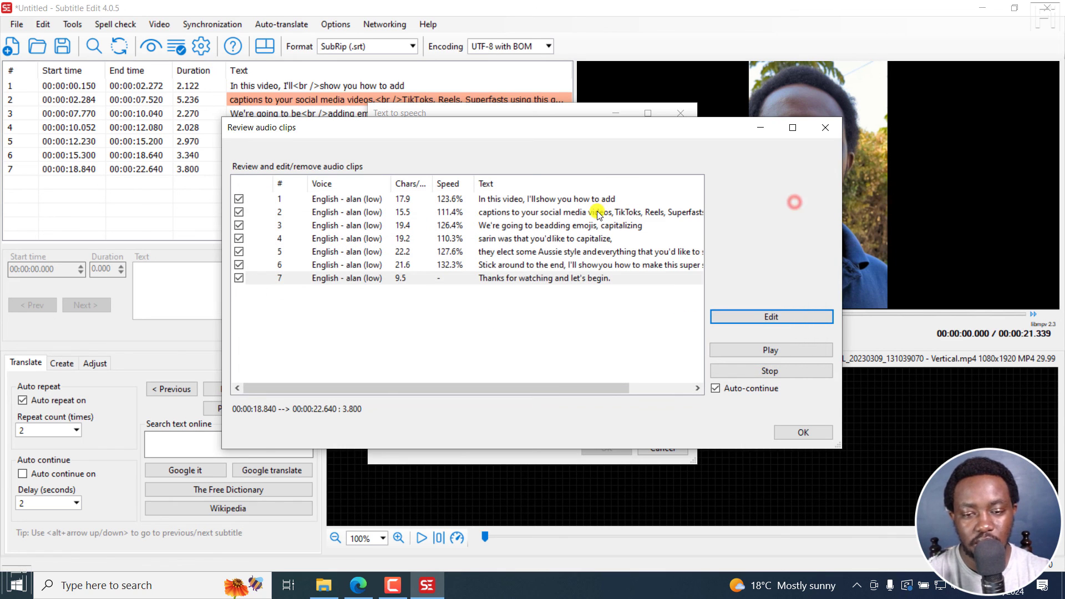
{"action": "left_click", "coordinate": [598, 213]}
{"action": "left_click", "coordinate": [755, 318]}
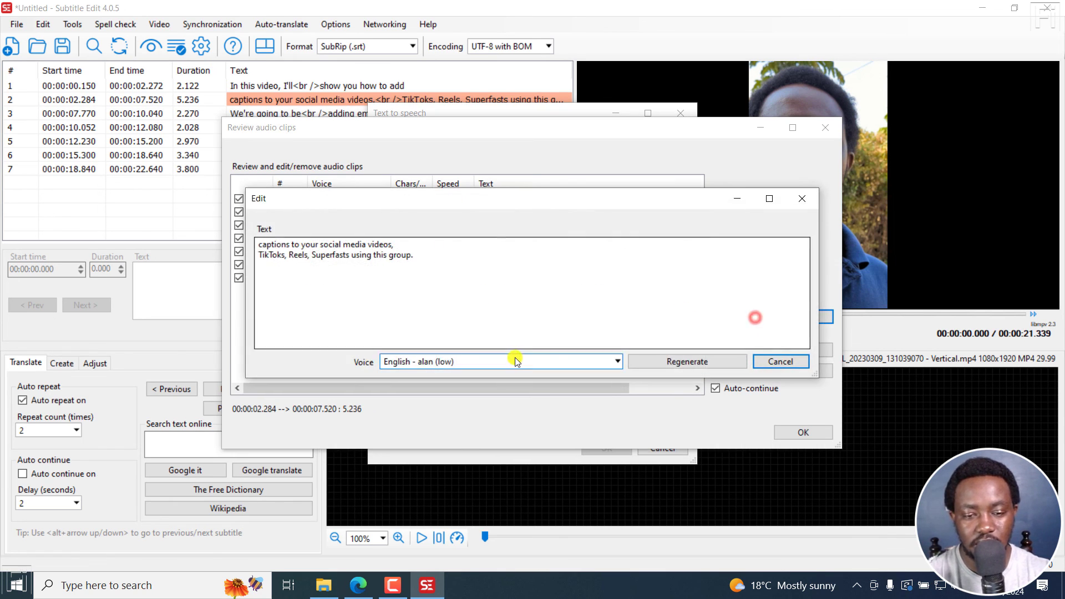
{"action": "left_click_drag", "start_coordinate": [361, 255], "coordinate": [414, 255]}
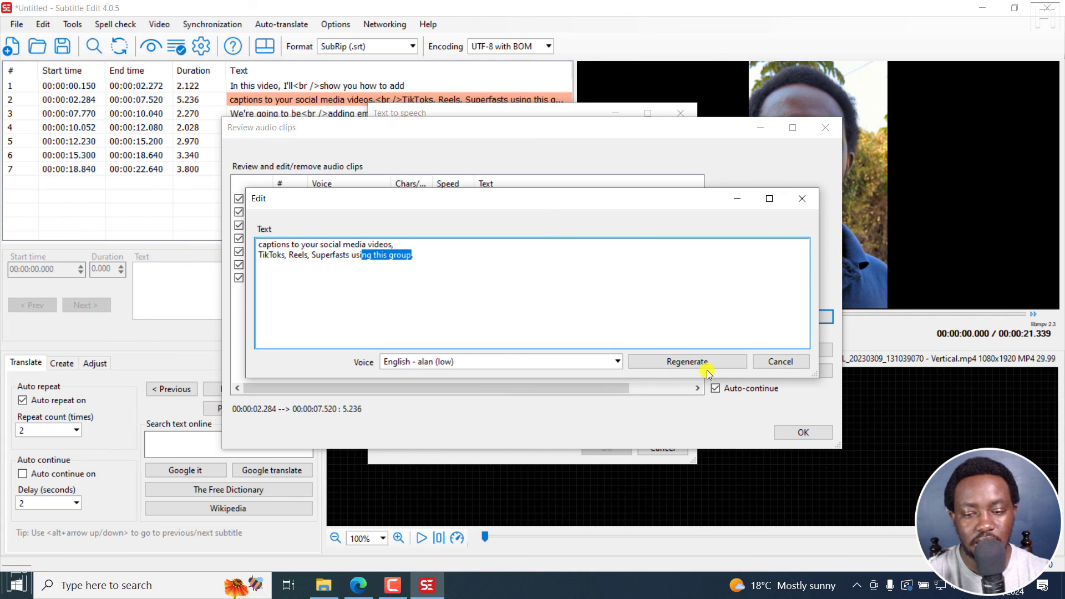
{"action": "left_click", "coordinate": [783, 361]}
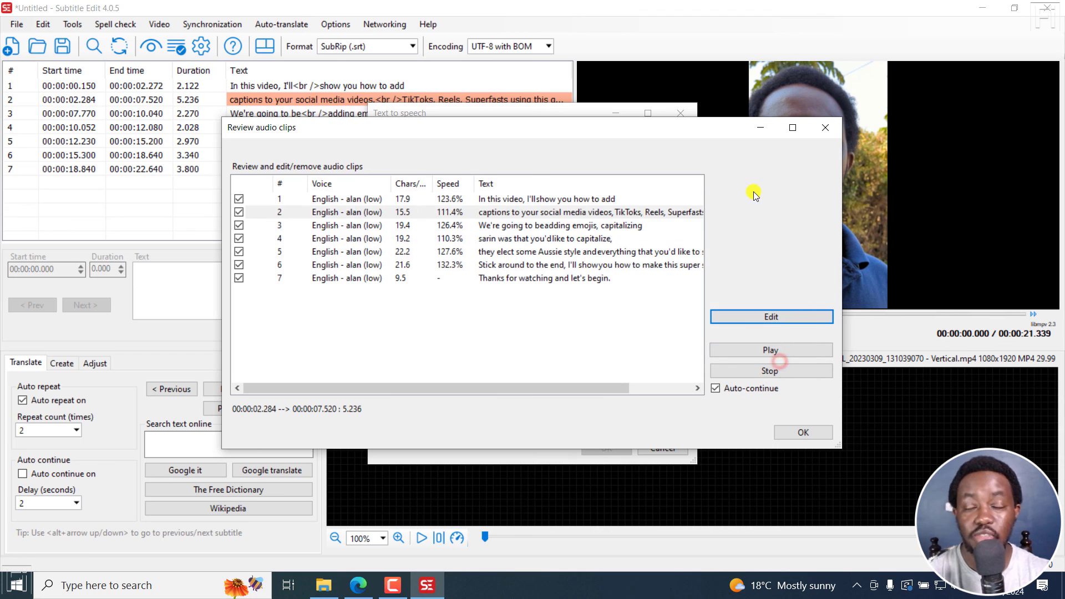
Step: Close Review audio clips and Text to speech, then switch to the Release SE 4.0.6 issue
{"action": "left_click", "coordinate": [824, 128]}
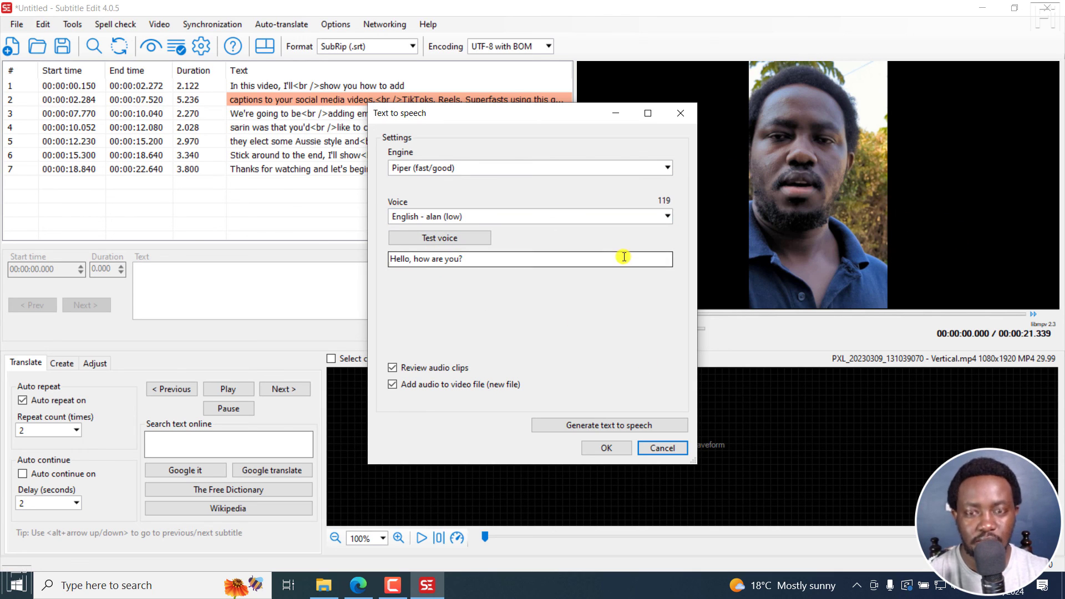
{"action": "left_click", "coordinate": [685, 114]}
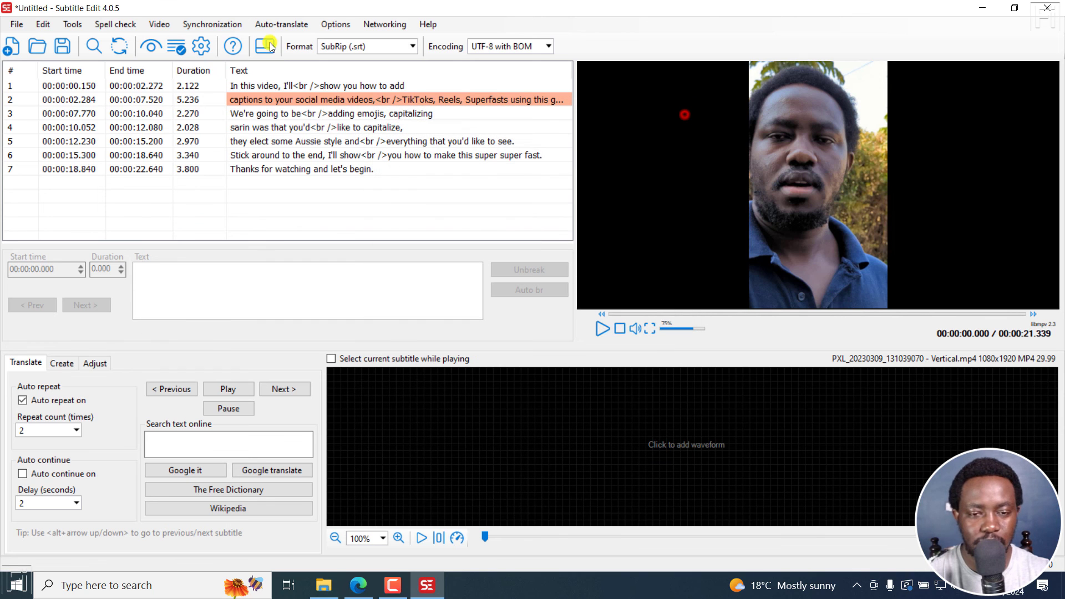
{"action": "left_click", "coordinate": [358, 585]}
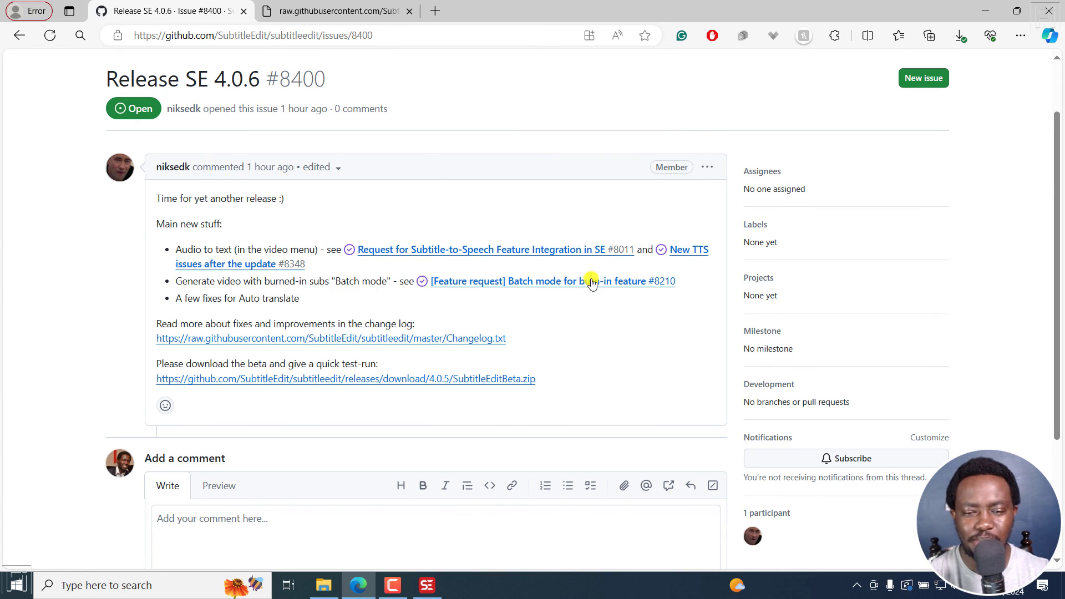
{"action": "left_click", "coordinate": [986, 10]}
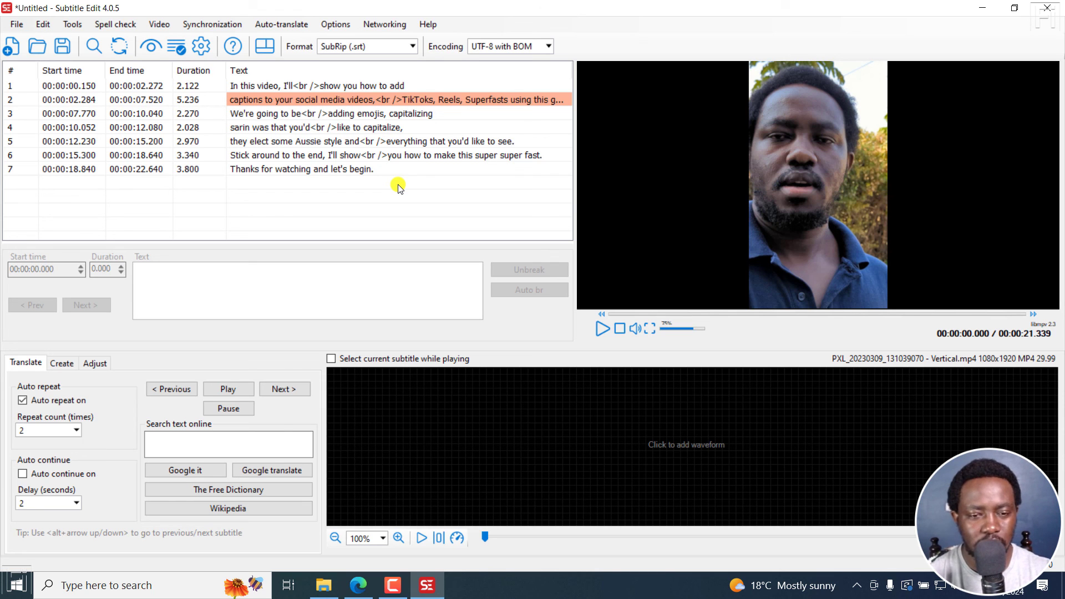
{"action": "left_click", "coordinate": [359, 584]}
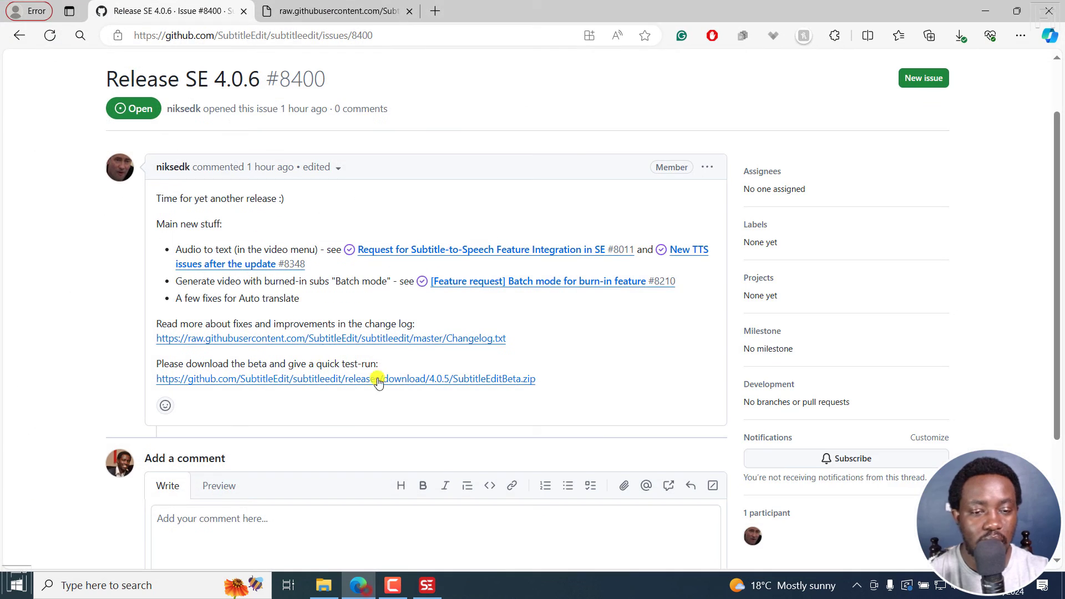
{"action": "left_click_drag", "start_coordinate": [1058, 250], "coordinate": [1061, 183]}
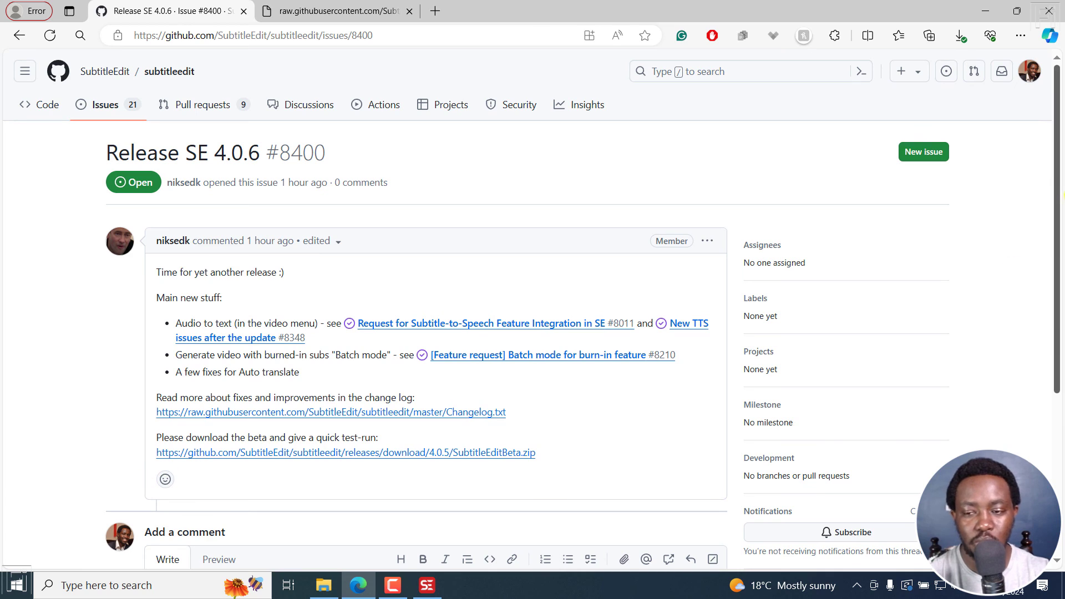
{"action": "scroll", "coordinate": [1057, 189], "scroll_direction": "down", "scroll_amount": 2}
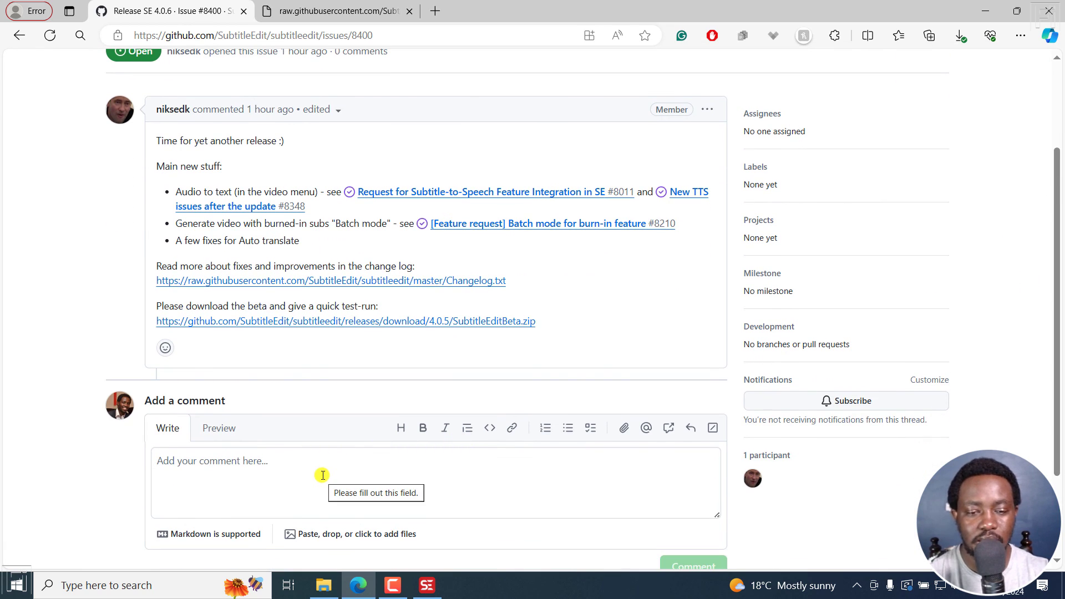